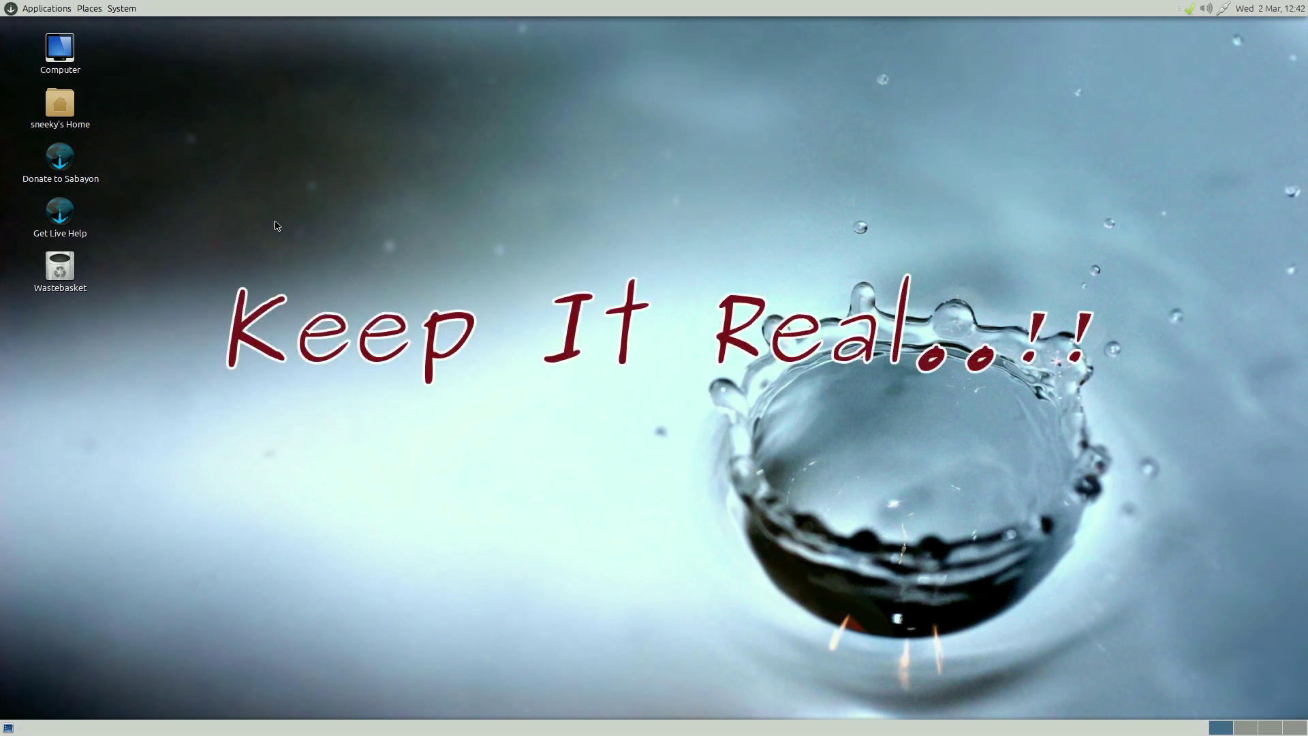
- Browse the Applications menu categories down to the Sabayon submenu of web links
click(53, 11)
mouse_move(48, 26)
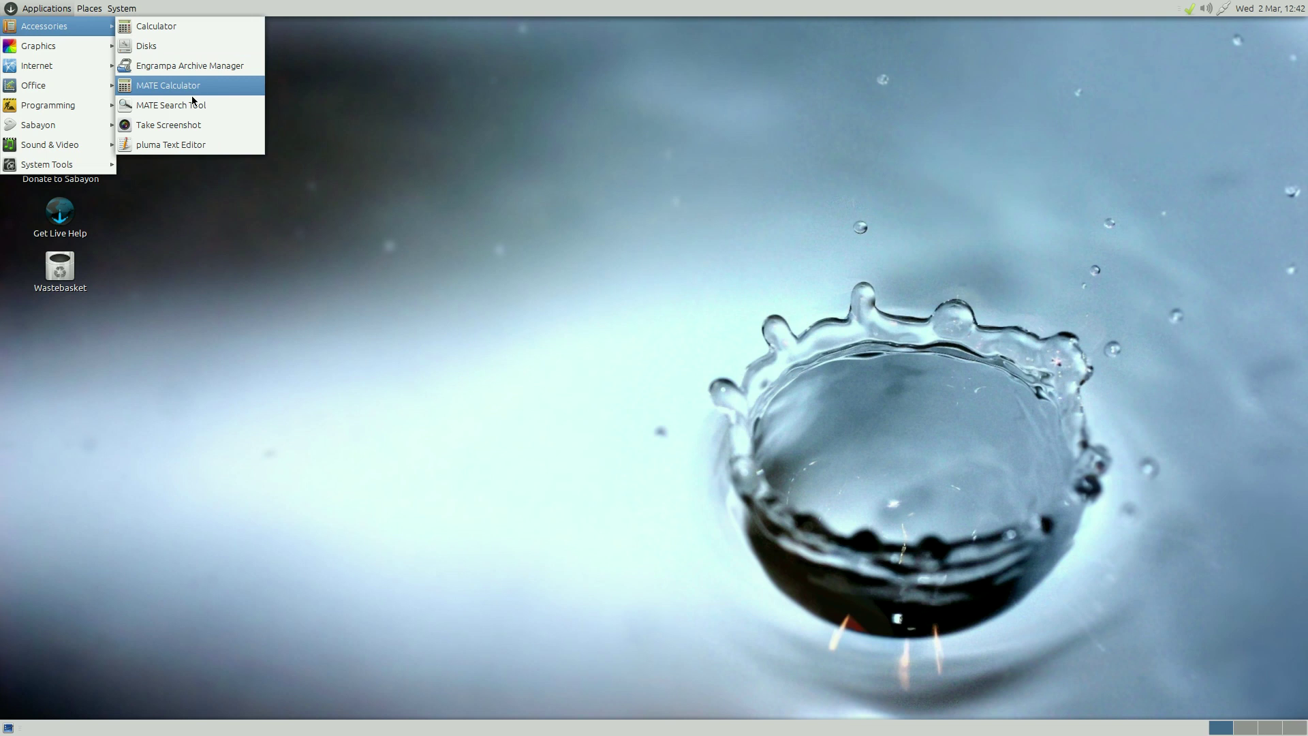
mouse_move(83, 51)
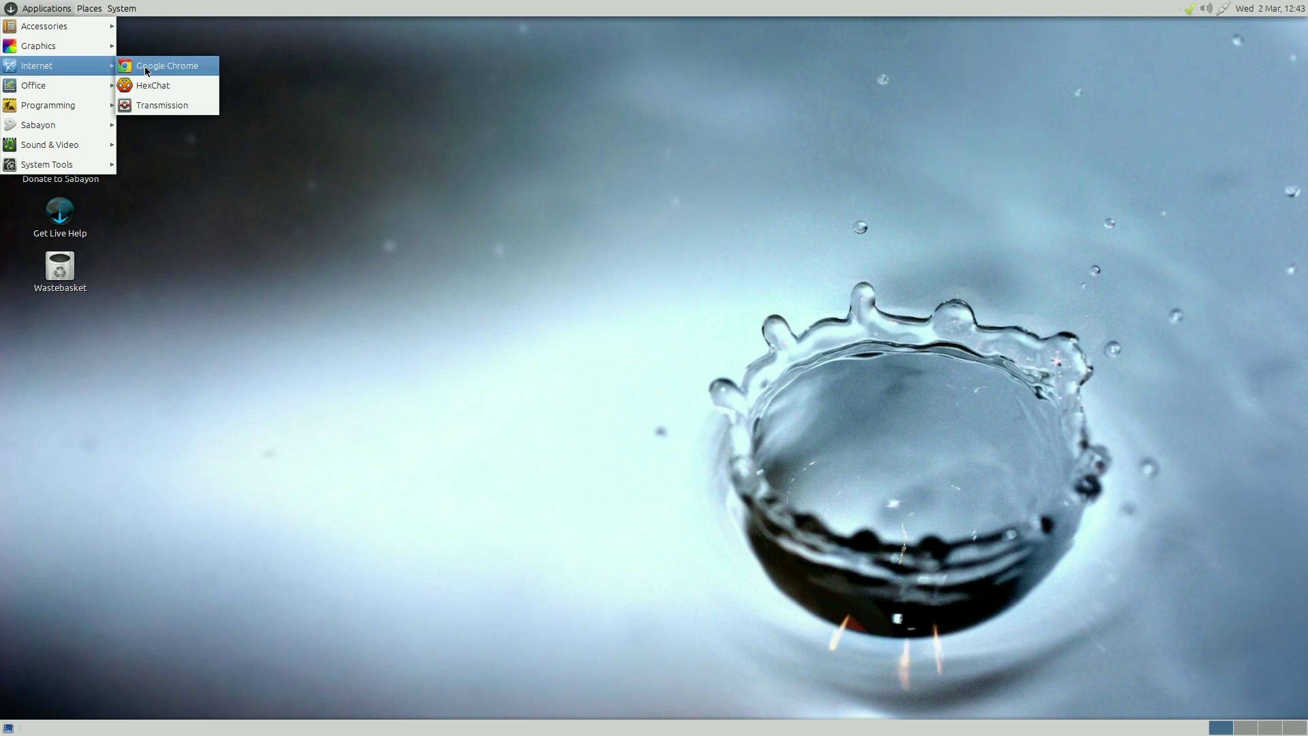
mouse_move(92, 89)
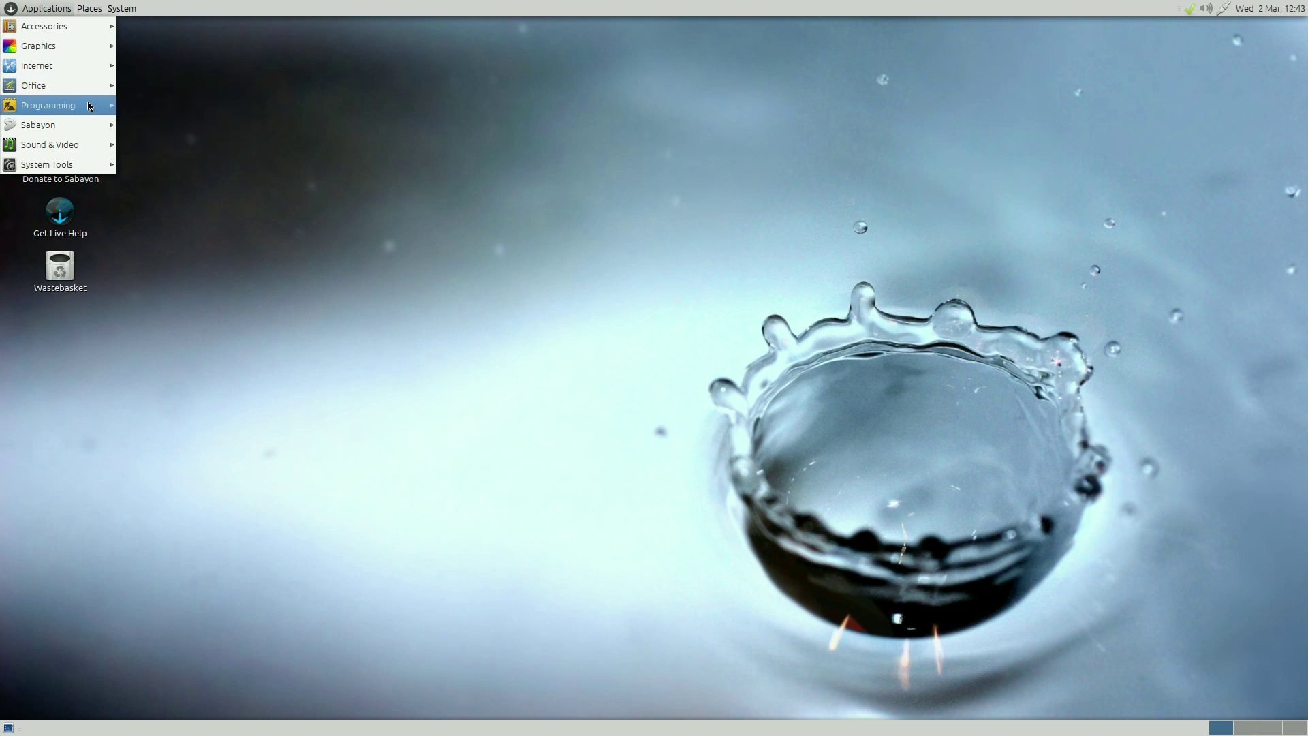
mouse_move(86, 114)
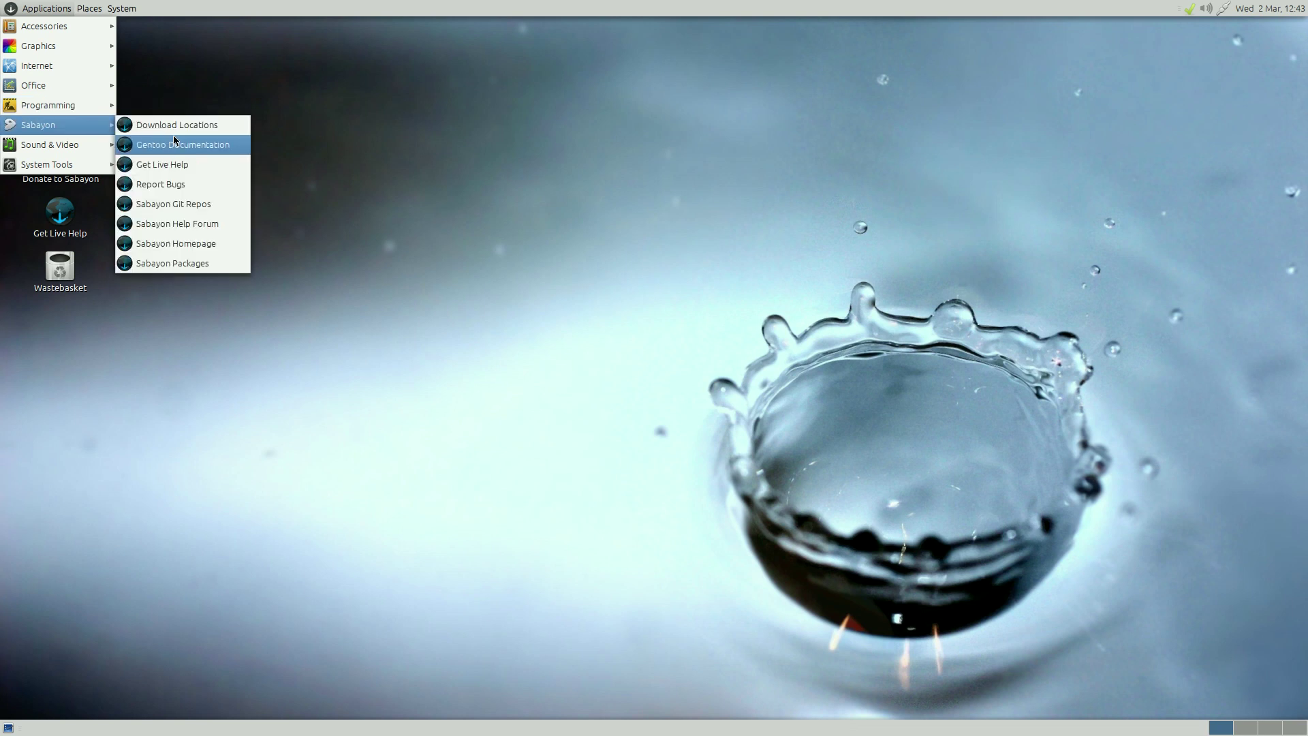
- Open Sabayon Homepage from the menu and scroll through the sabayon.org release news in Chrome
click(191, 245)
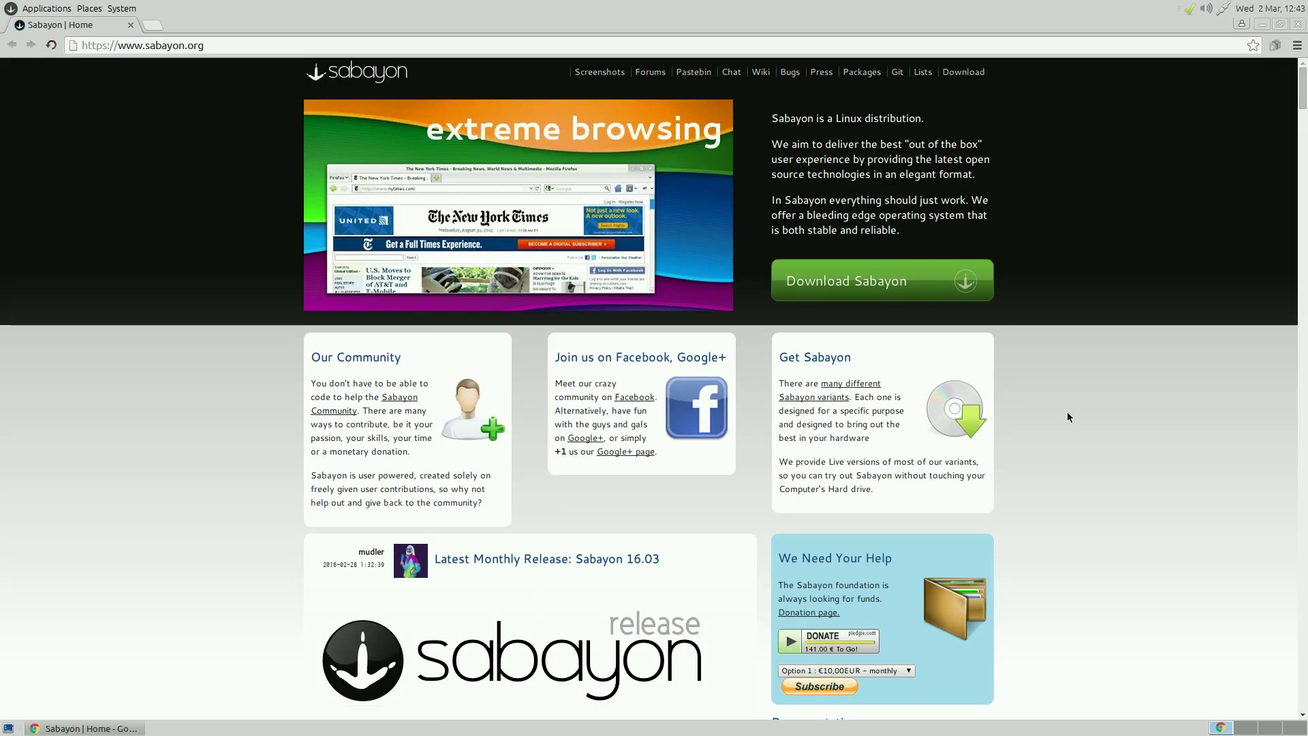
scroll(1106, 434, down, 2)
scroll(1106, 436, down, 7)
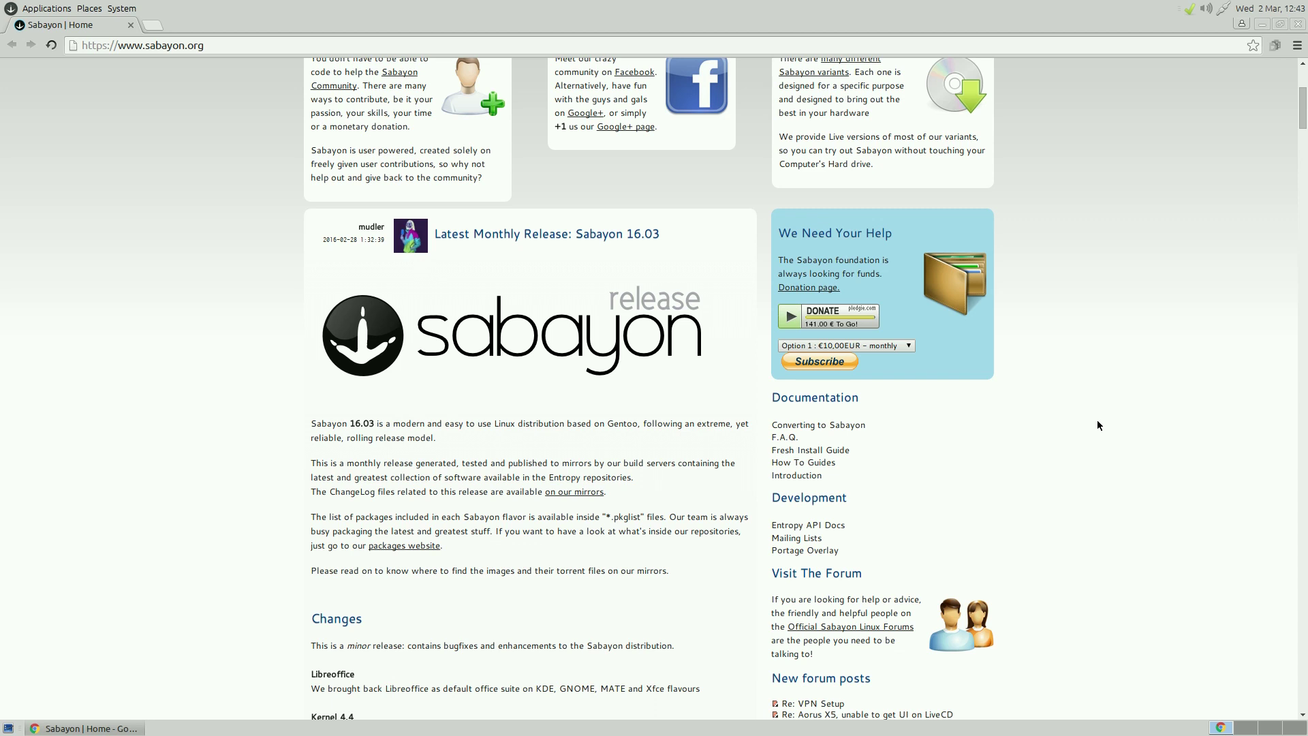
scroll(222, 411, down, 5)
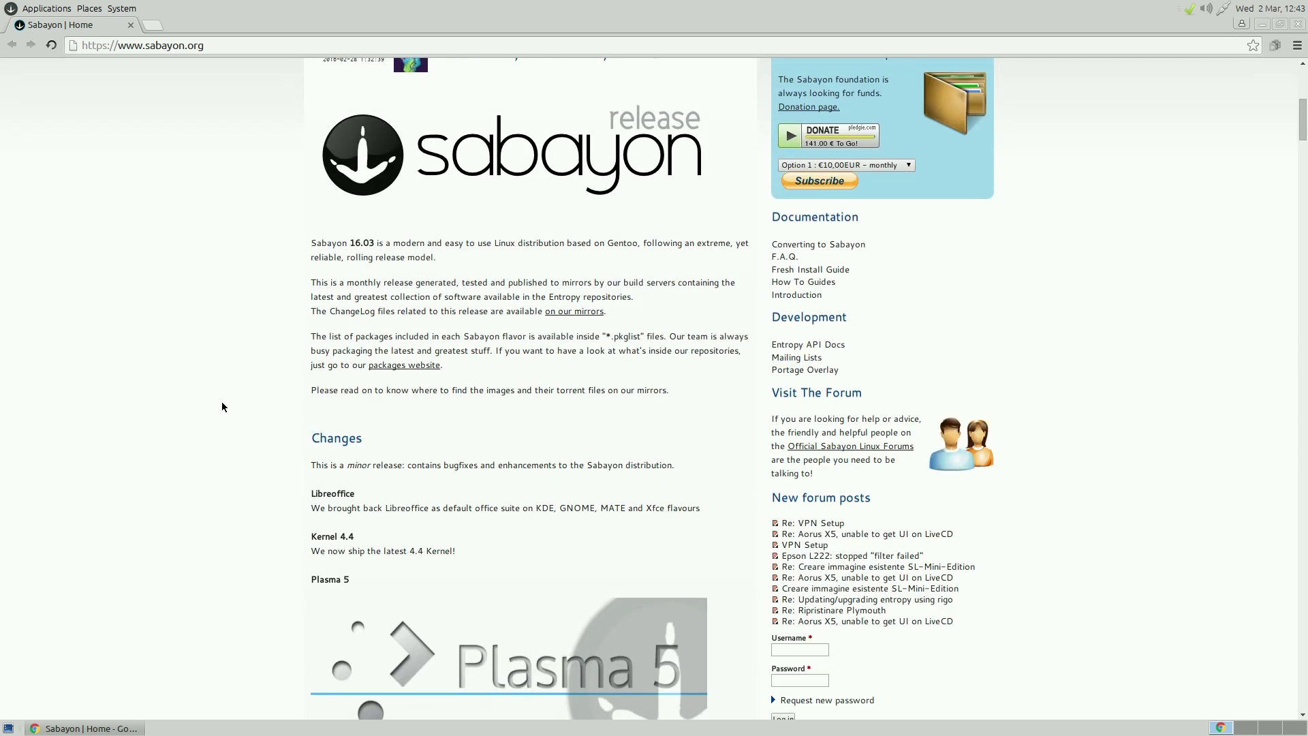
scroll(222, 401, up, 11)
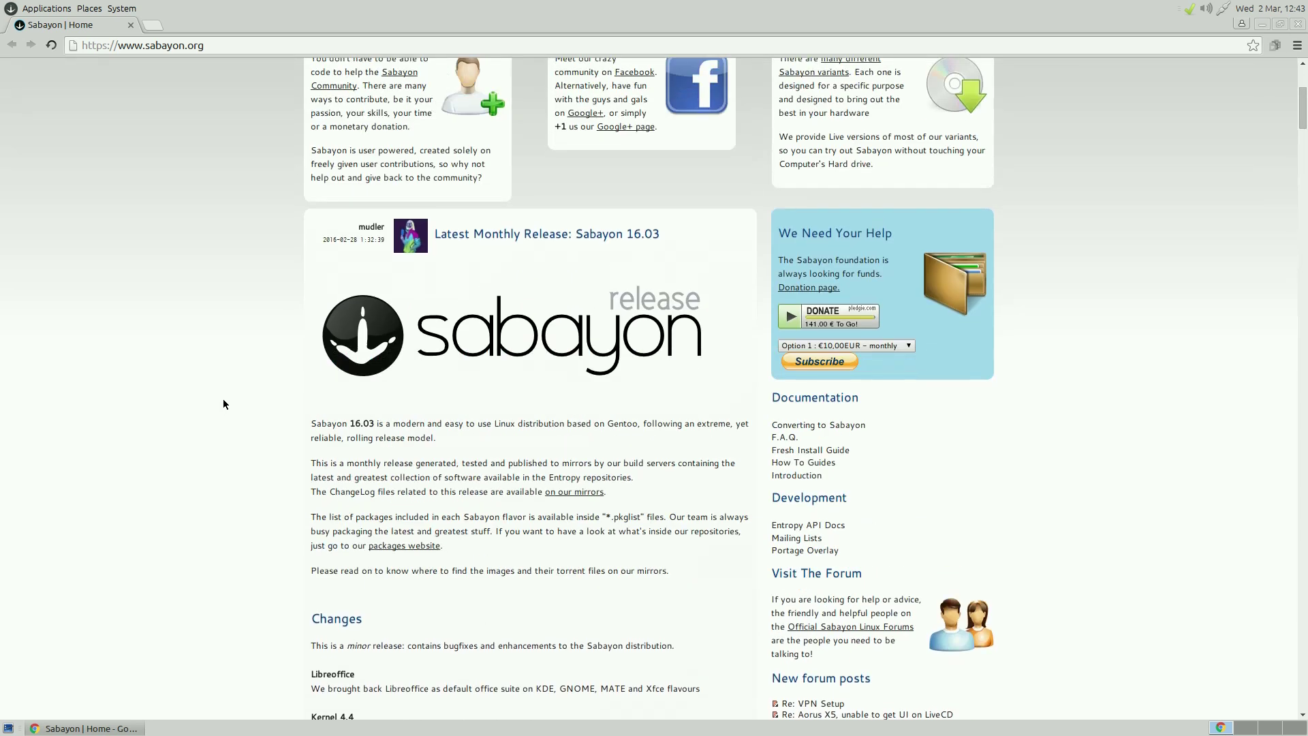
scroll(223, 402, up, 3)
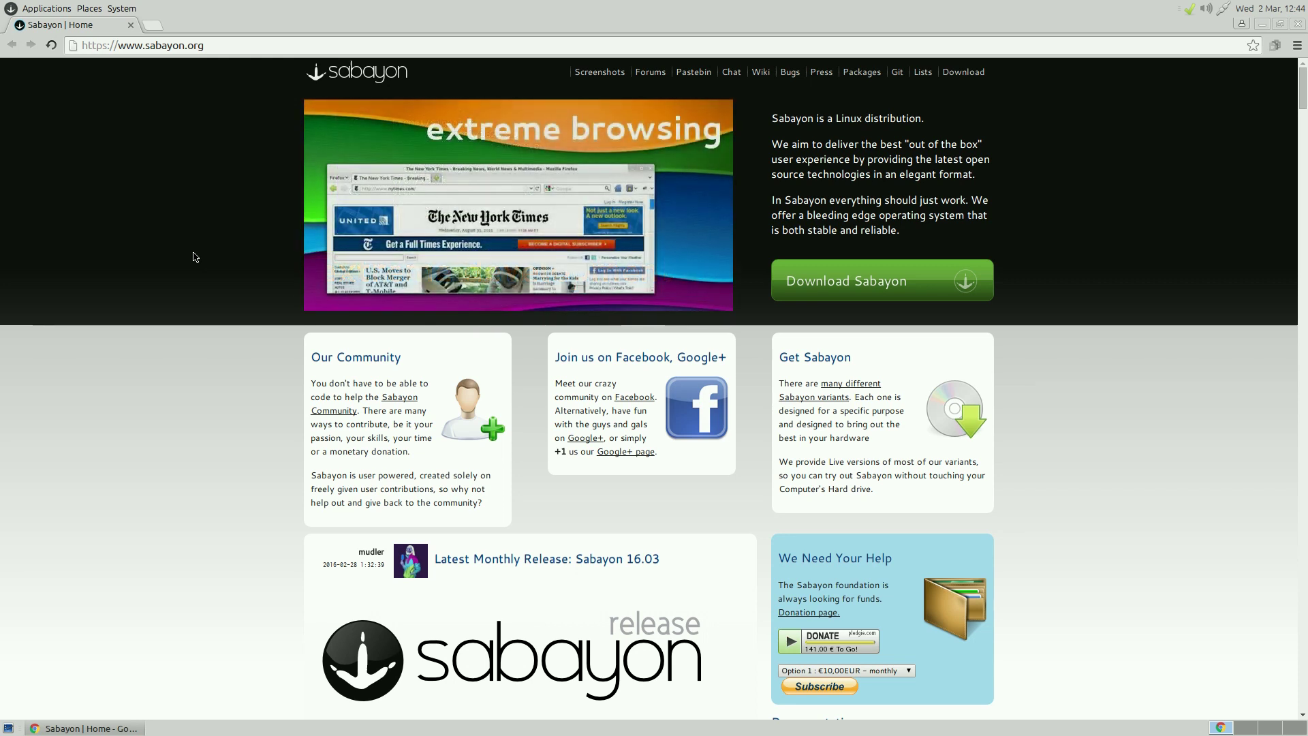
scroll(1121, 465, down, 5)
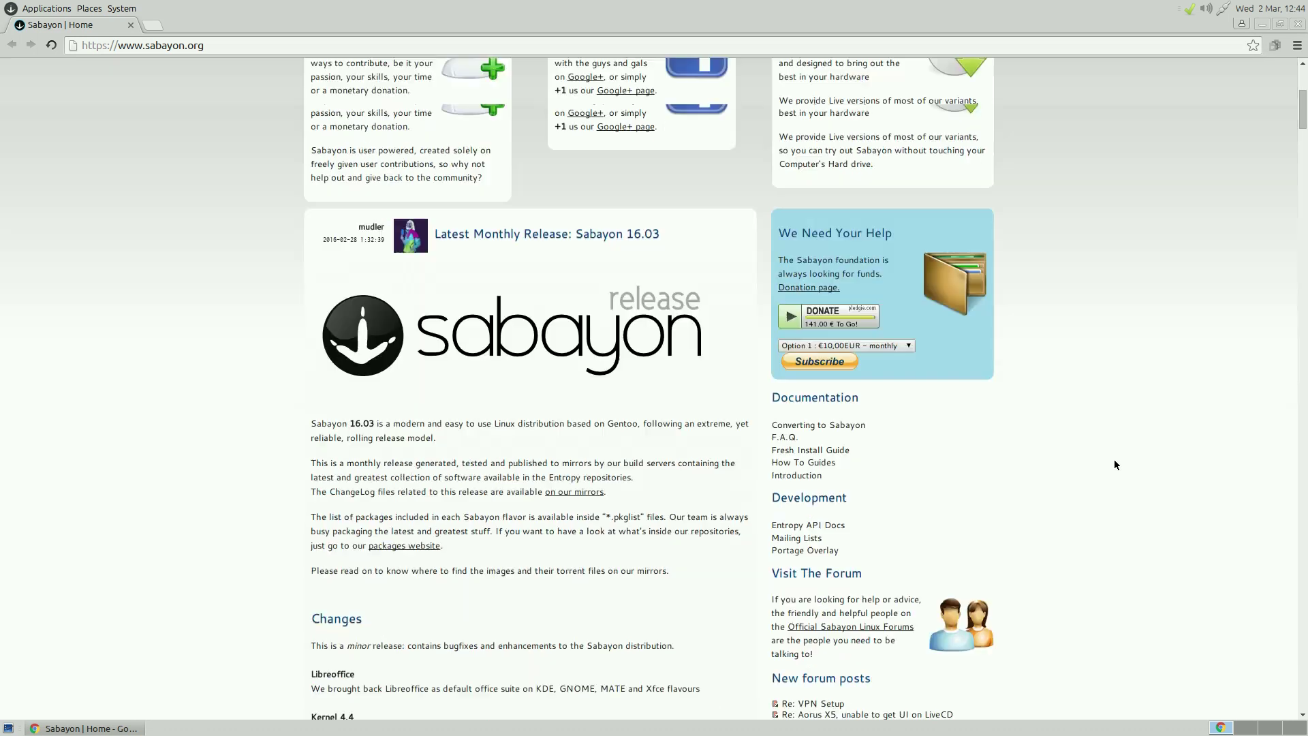
scroll(1124, 460, down, 6)
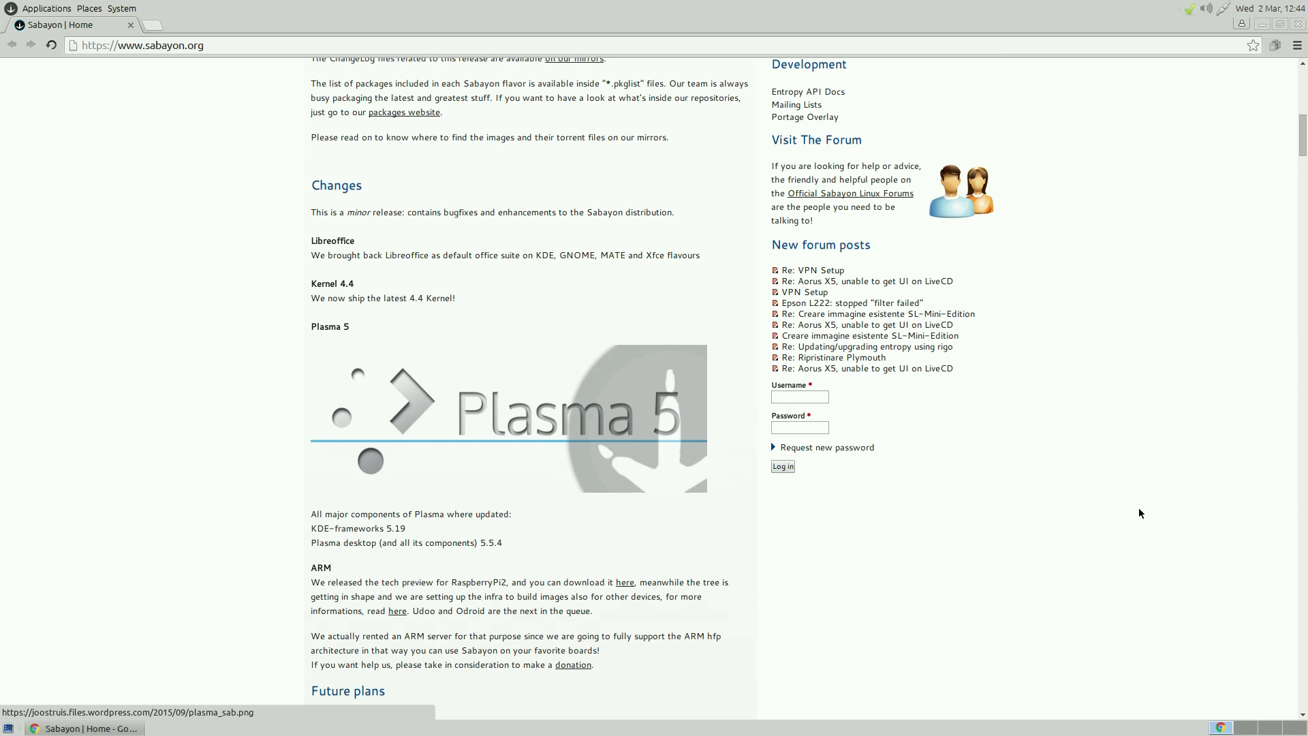
scroll(1142, 503, down, 2)
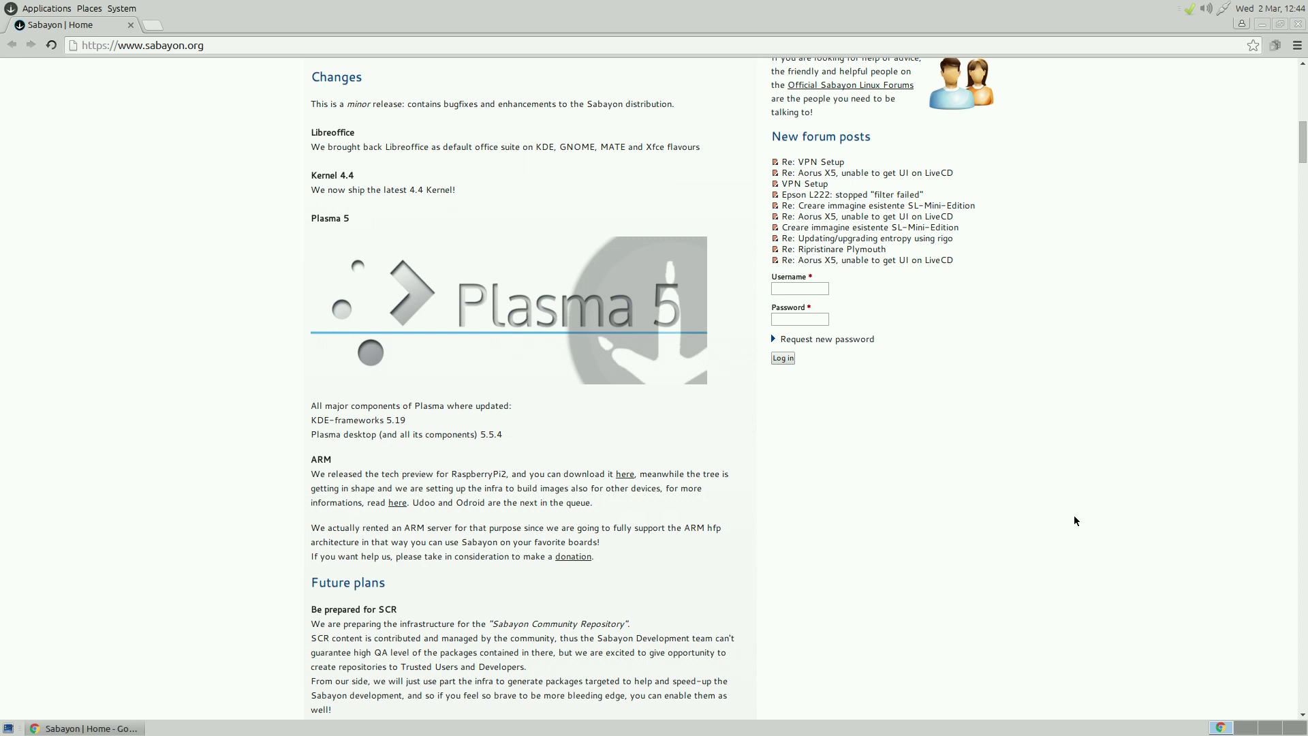
scroll(1106, 536, up, 10)
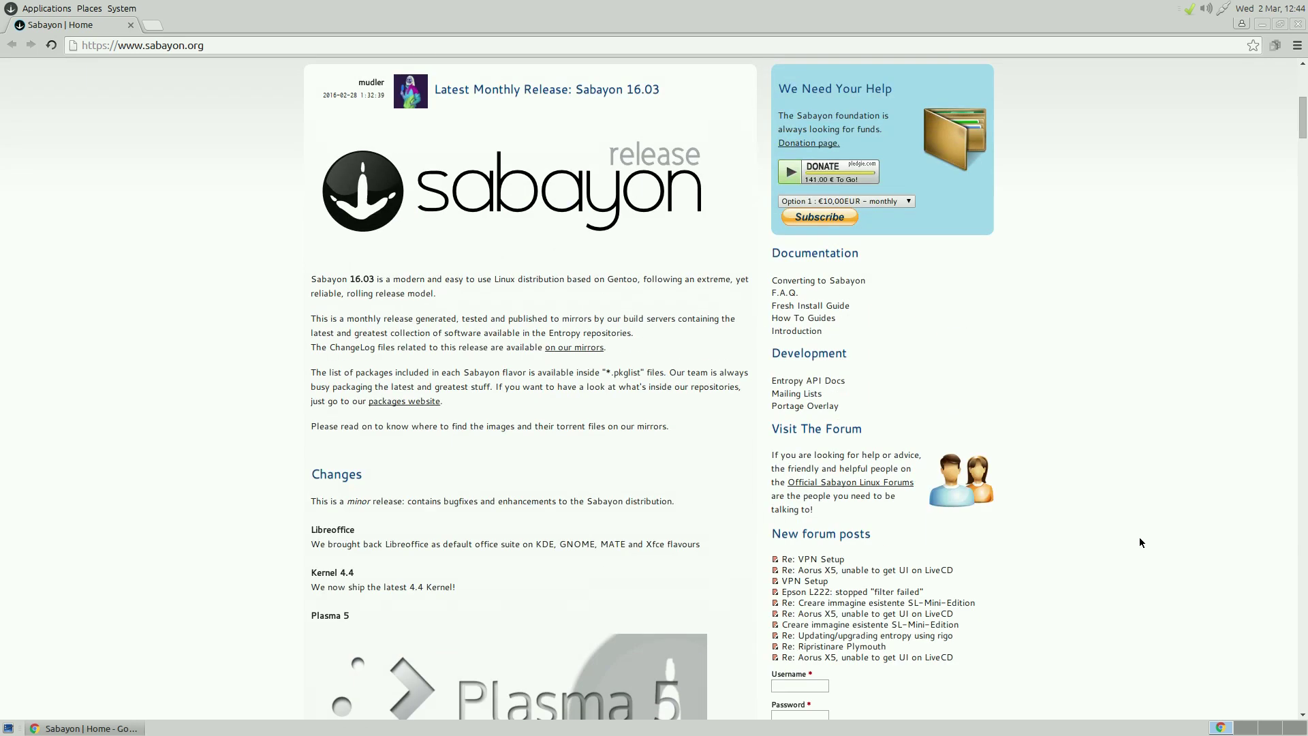
scroll(1138, 528, up, 1)
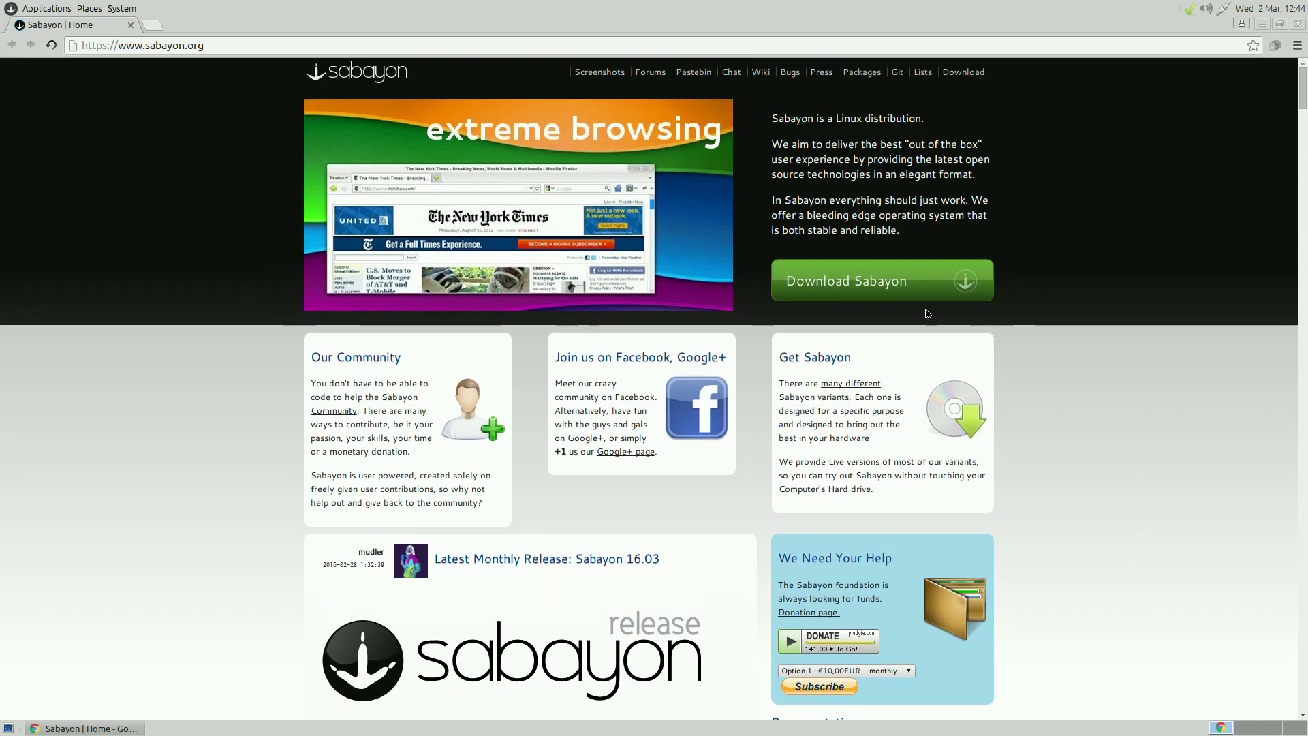
- Go to Download Sabayon and scroll the 16.03 /latest page through its Files list to the footer
click(870, 283)
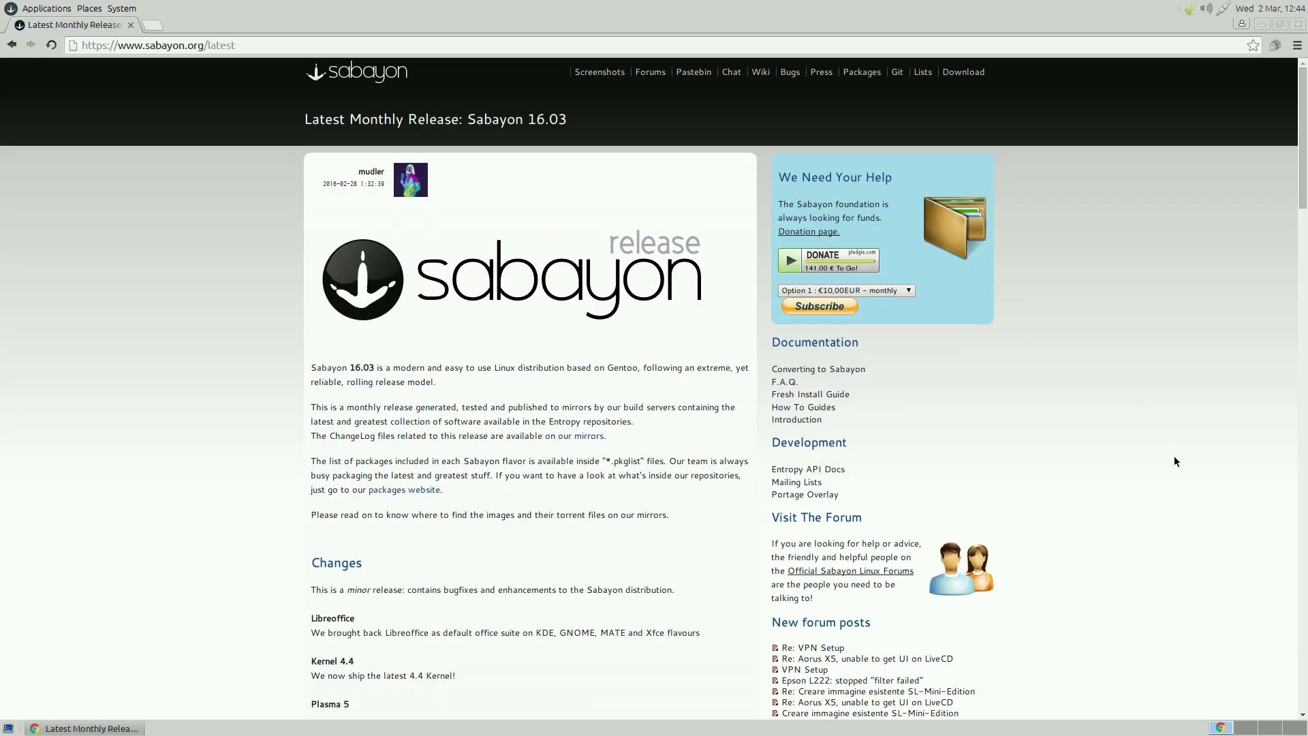
scroll(1179, 464, down, 3)
scroll(1165, 463, down, 12)
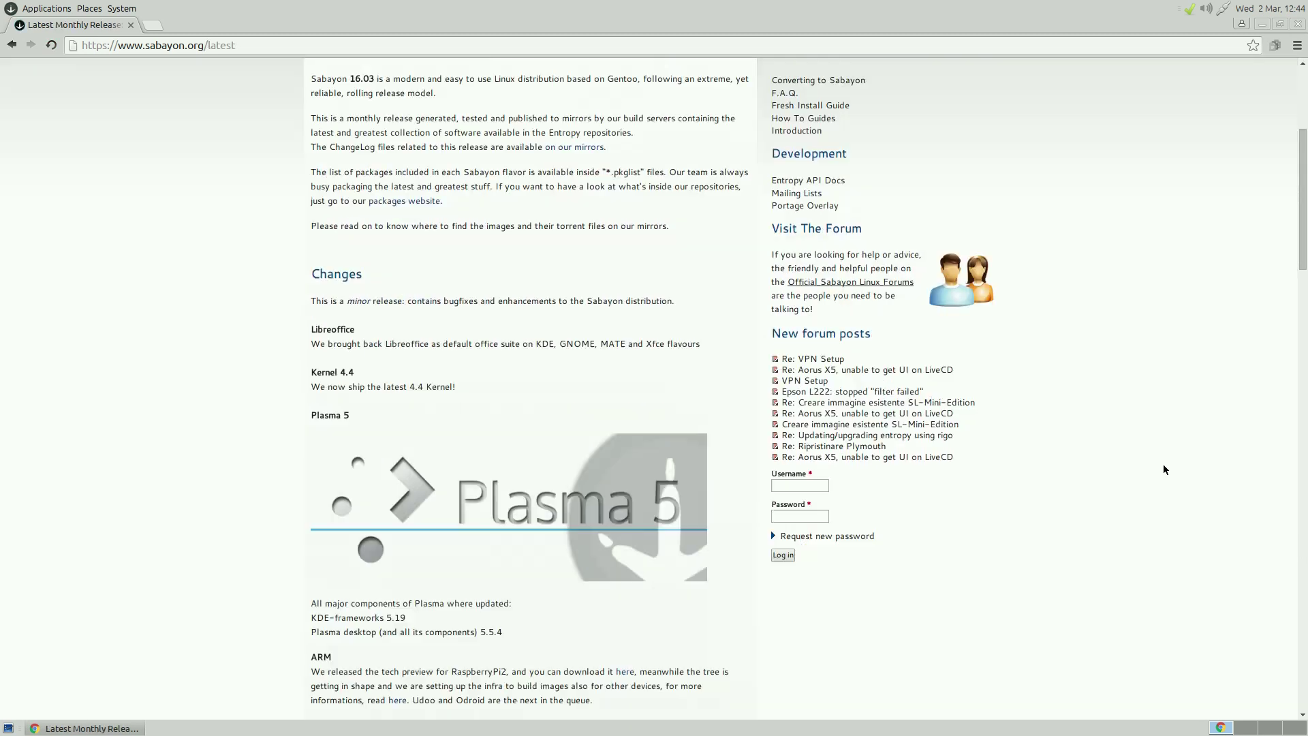
scroll(1158, 468, down, 11)
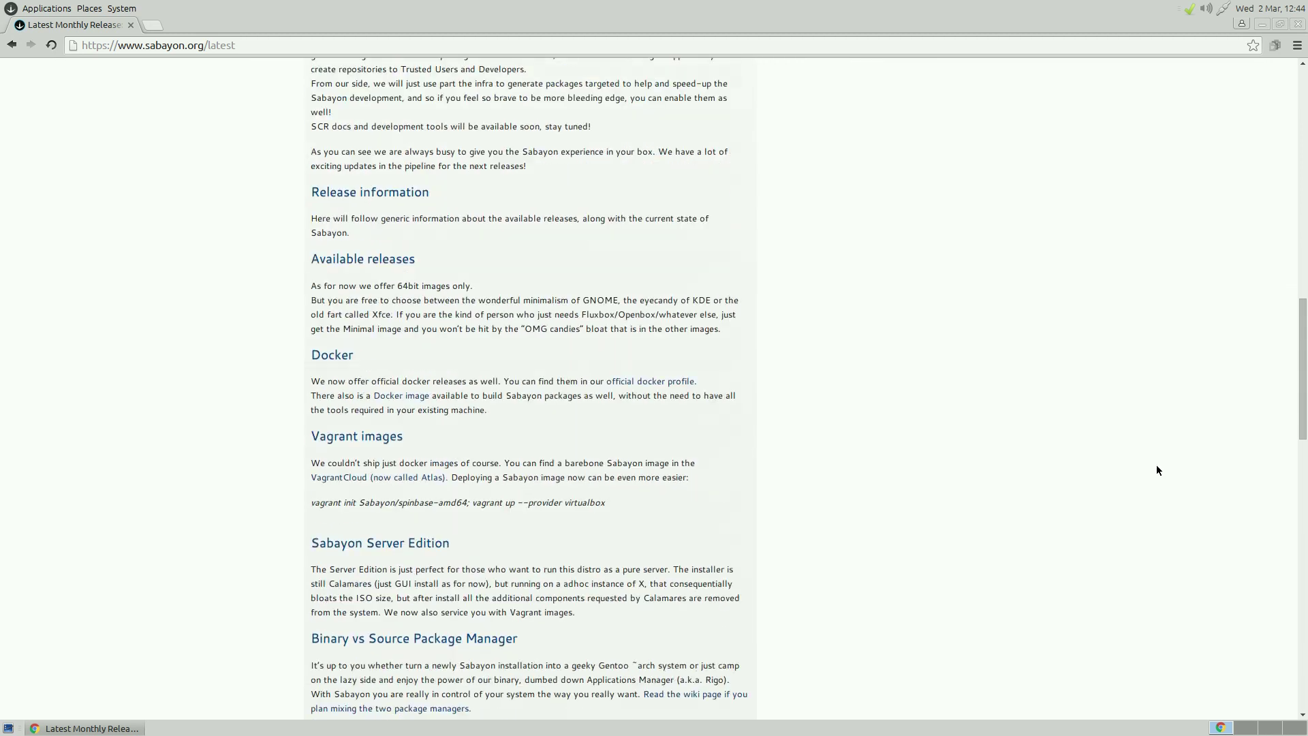
scroll(1154, 469, up, 2)
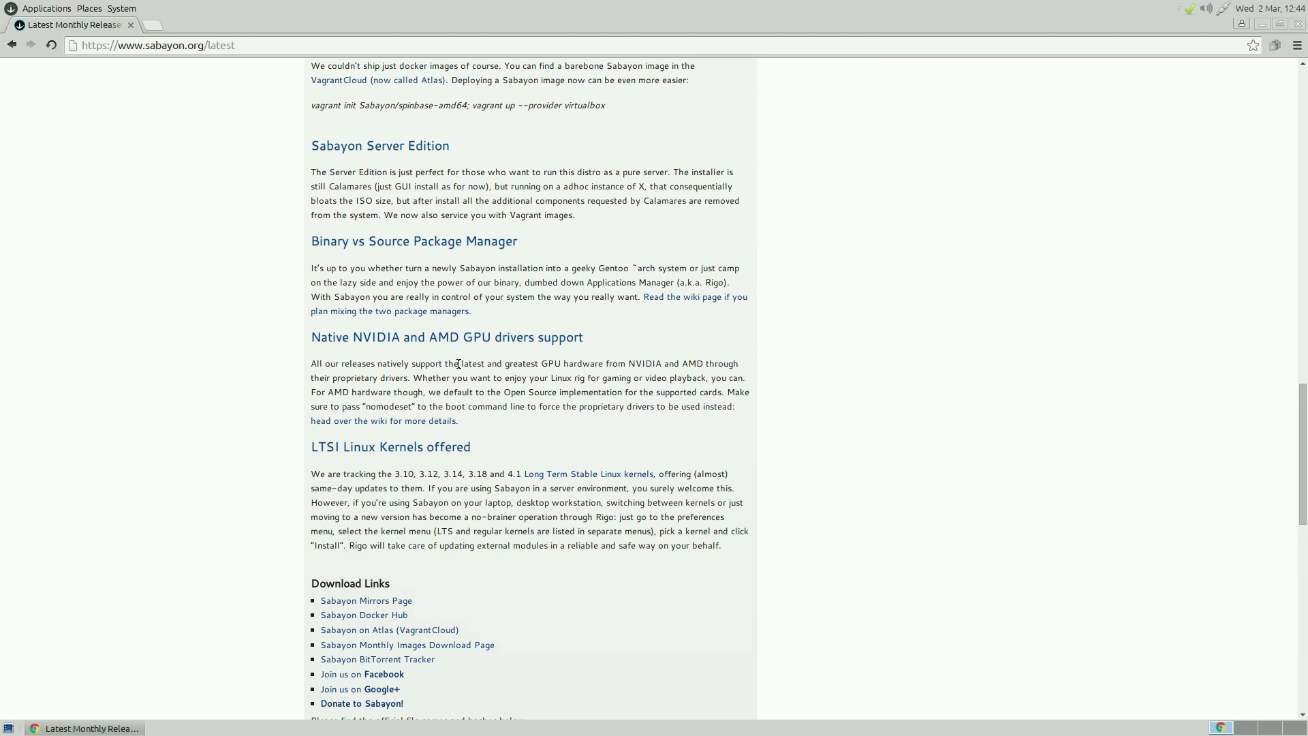
scroll(901, 442, down, 5)
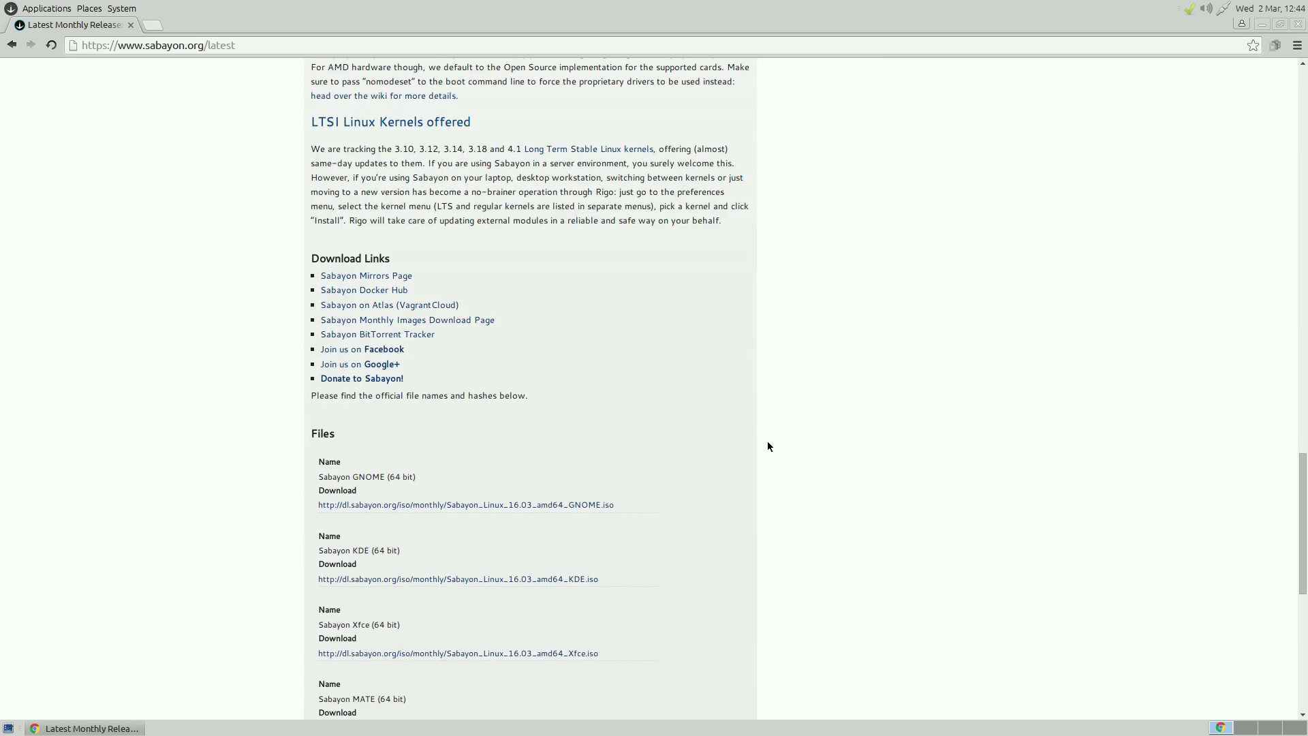
scroll(708, 521, down, 2)
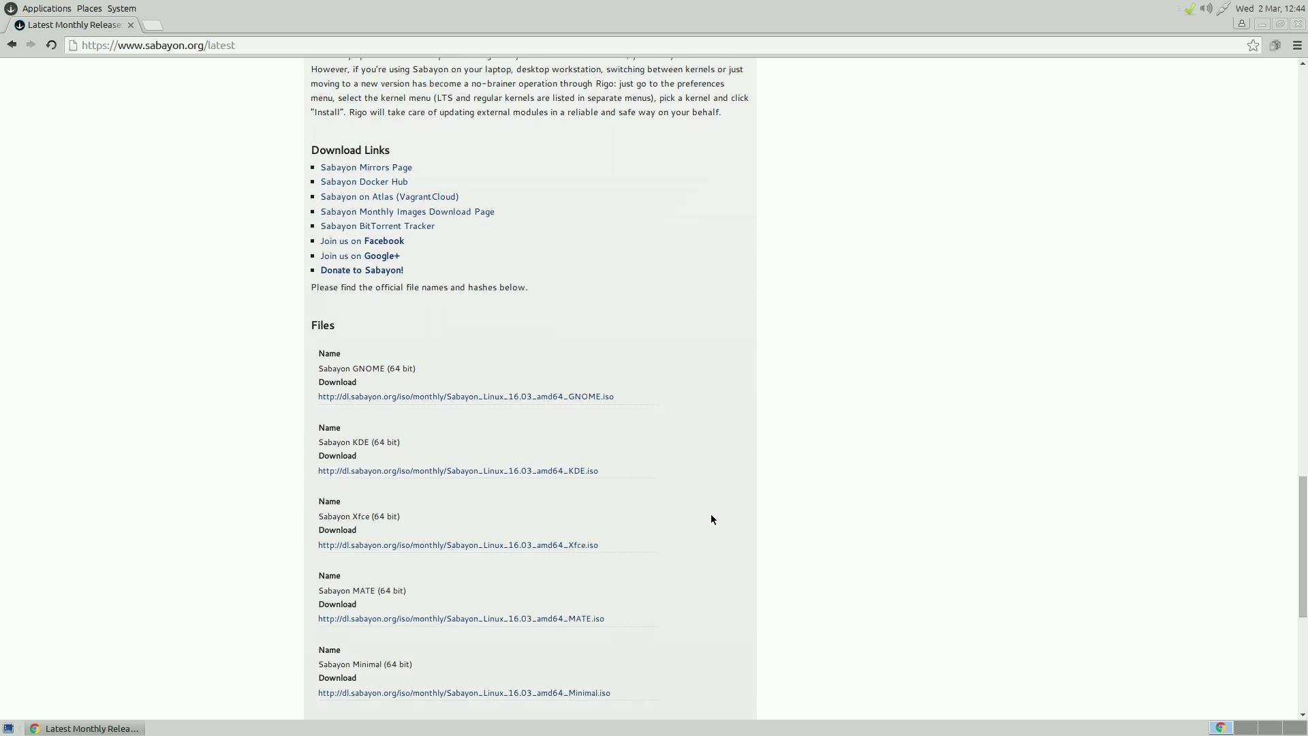
scroll(686, 518, down, 1)
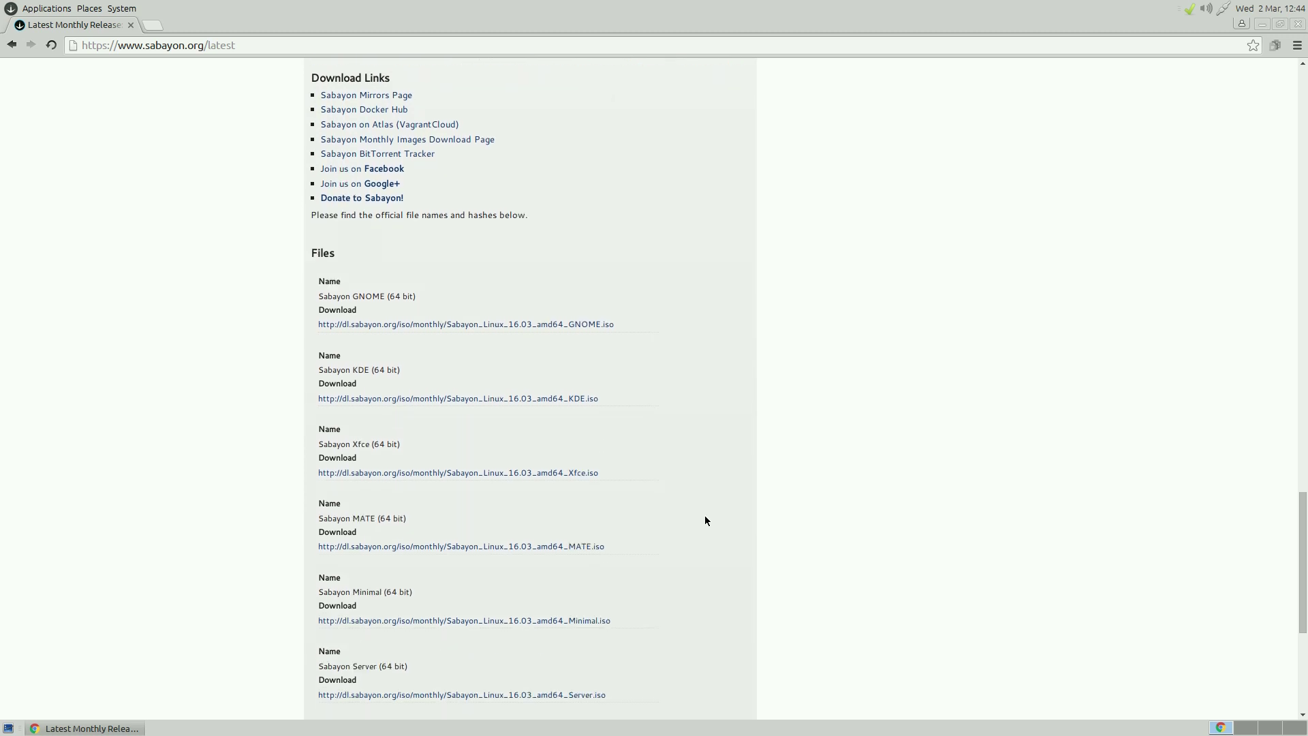
scroll(697, 557, down, 1)
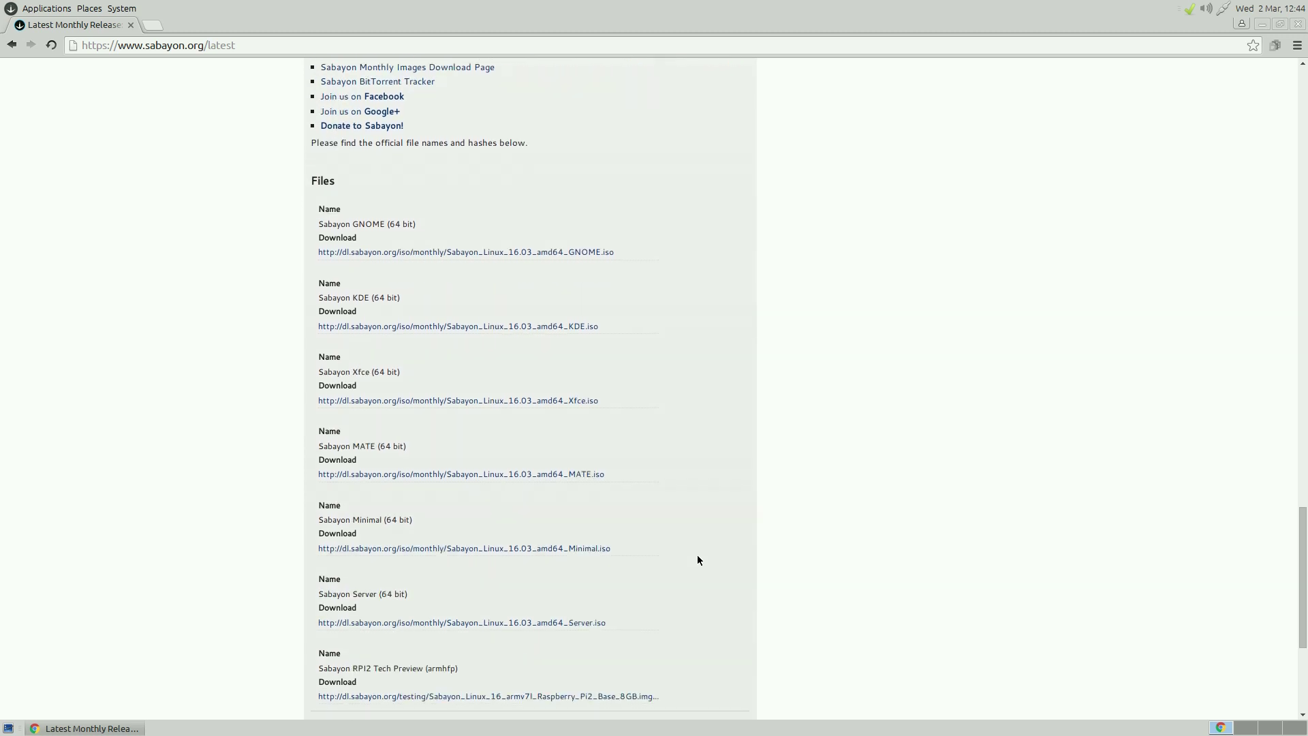
scroll(697, 555, down, 2)
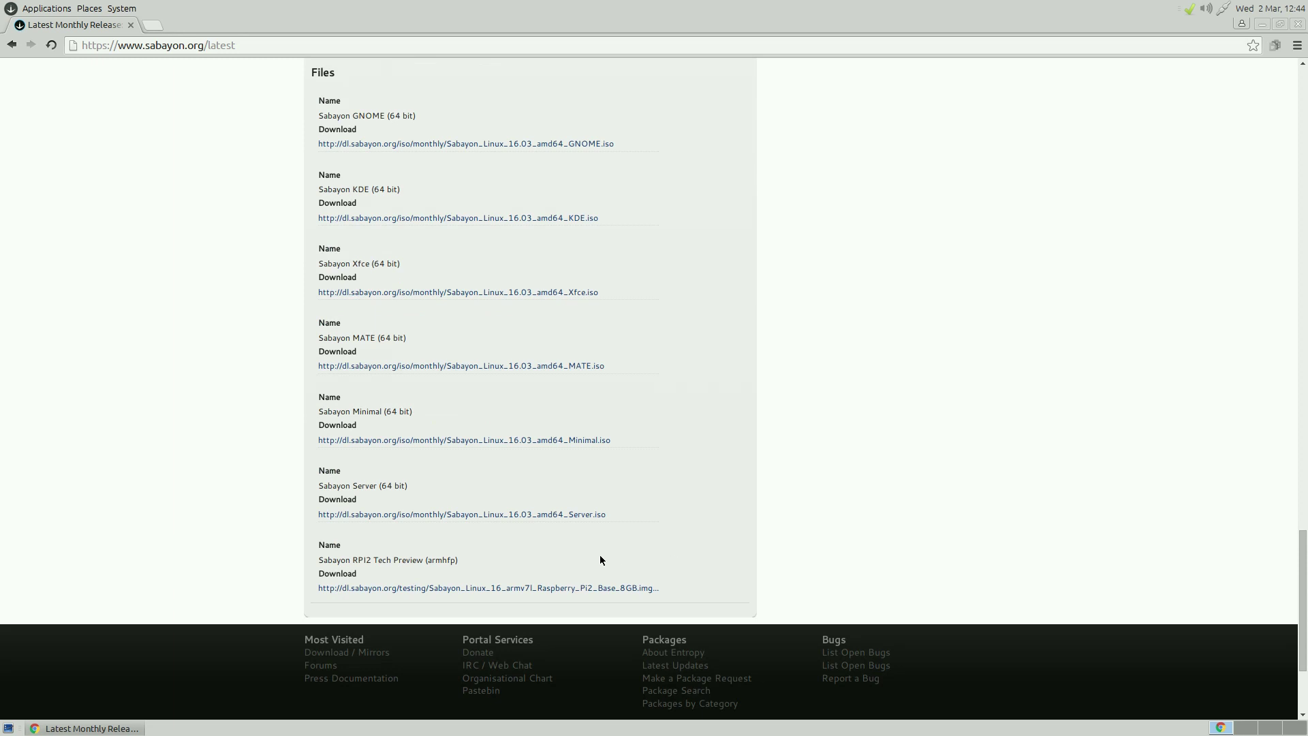
scroll(1081, 423, up, 3)
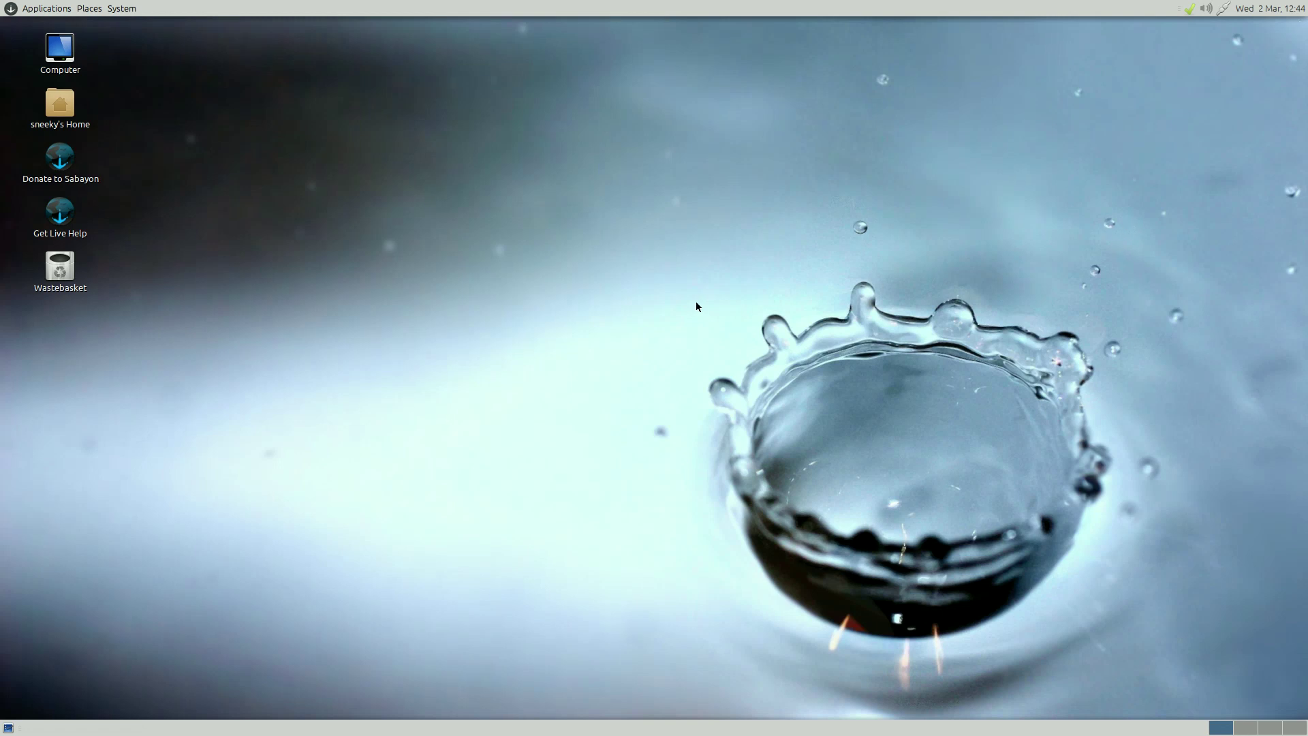
- Open Applications and browse through Sound & Video to the System Tools category
click(48, 9)
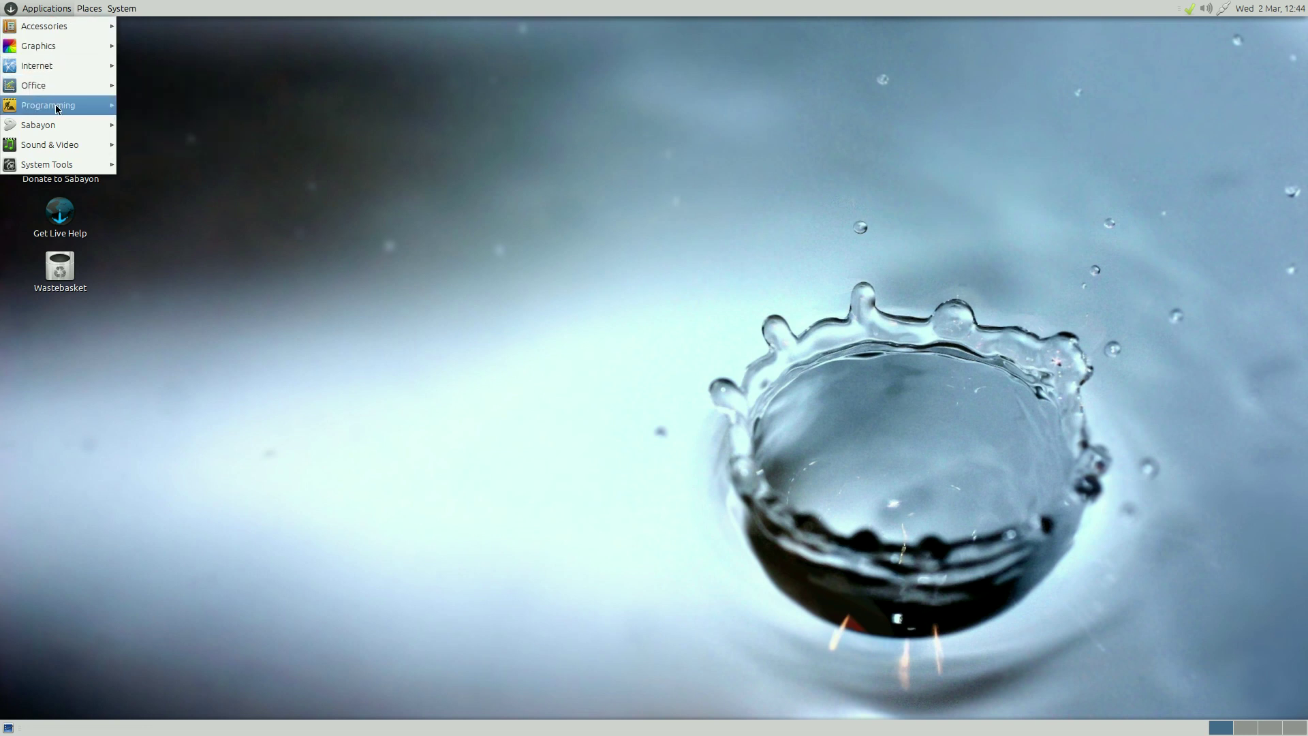
mouse_move(58, 147)
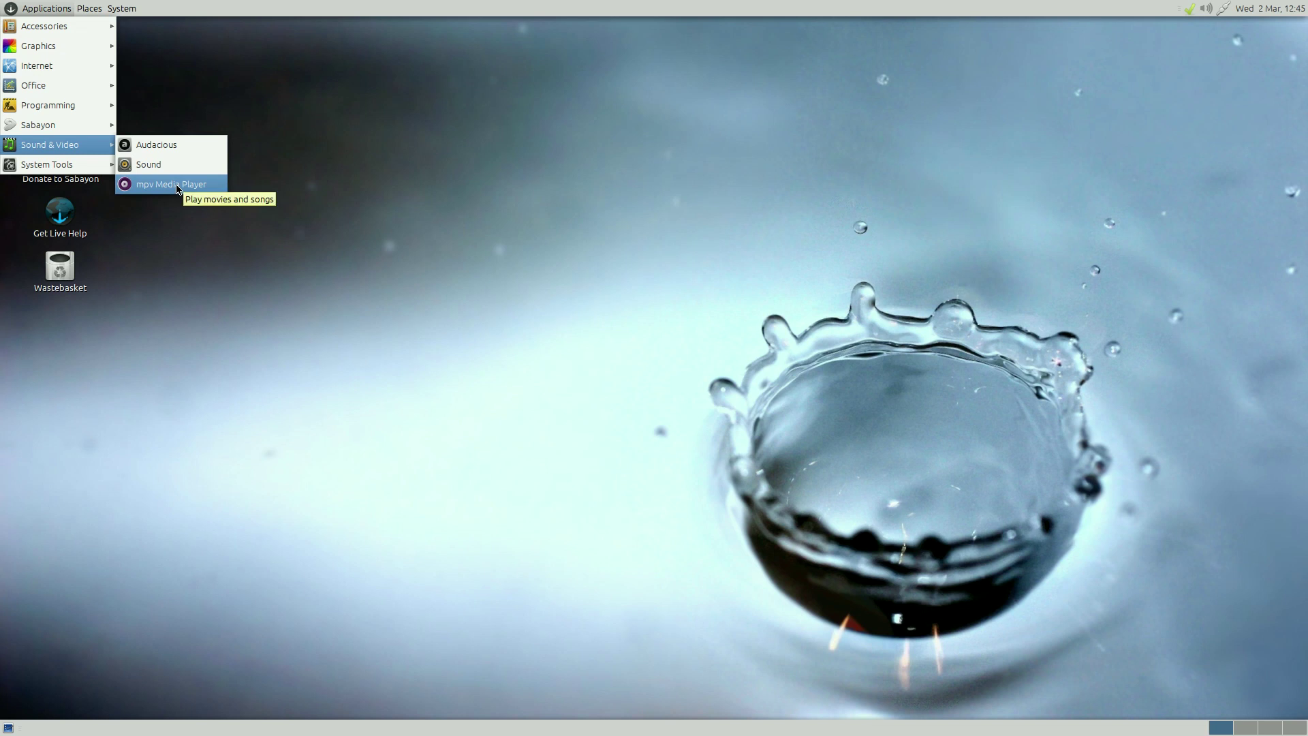
mouse_move(87, 169)
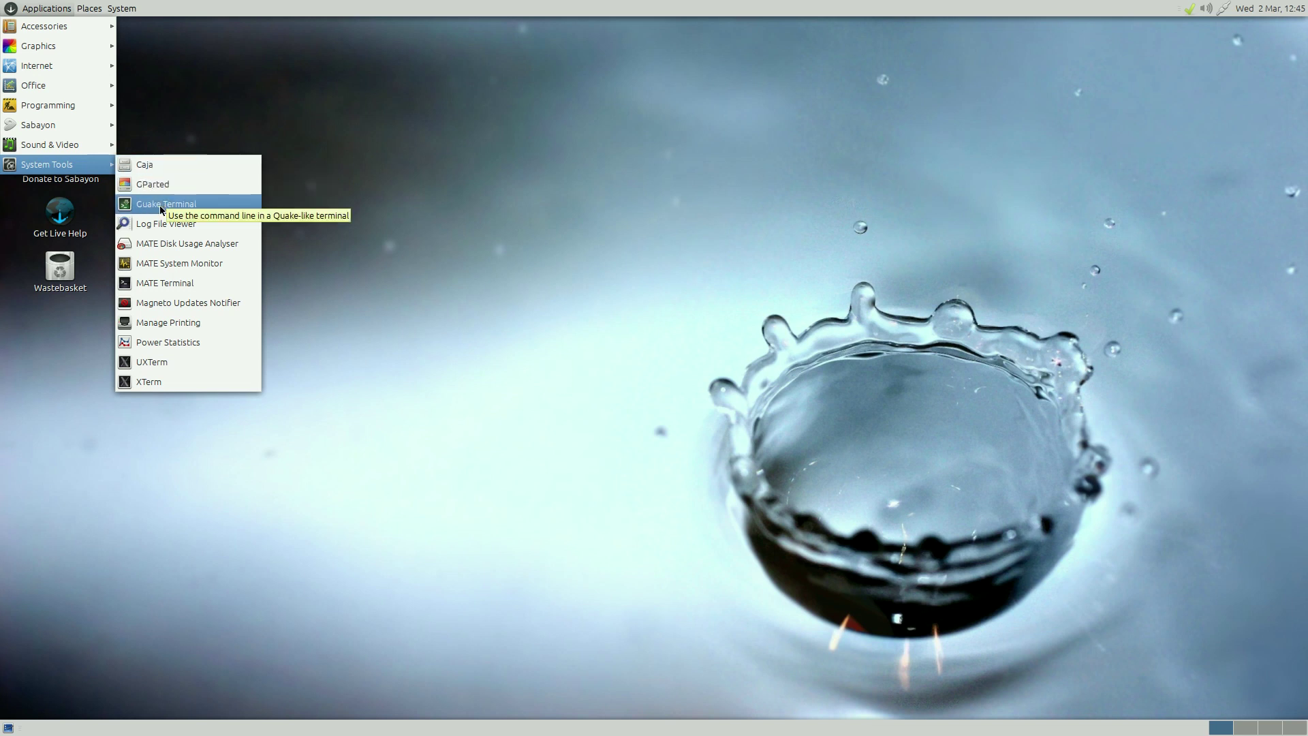
- Launch MATE System Monitor, view its System, Processes and Resources tabs, and centre the window
click(163, 263)
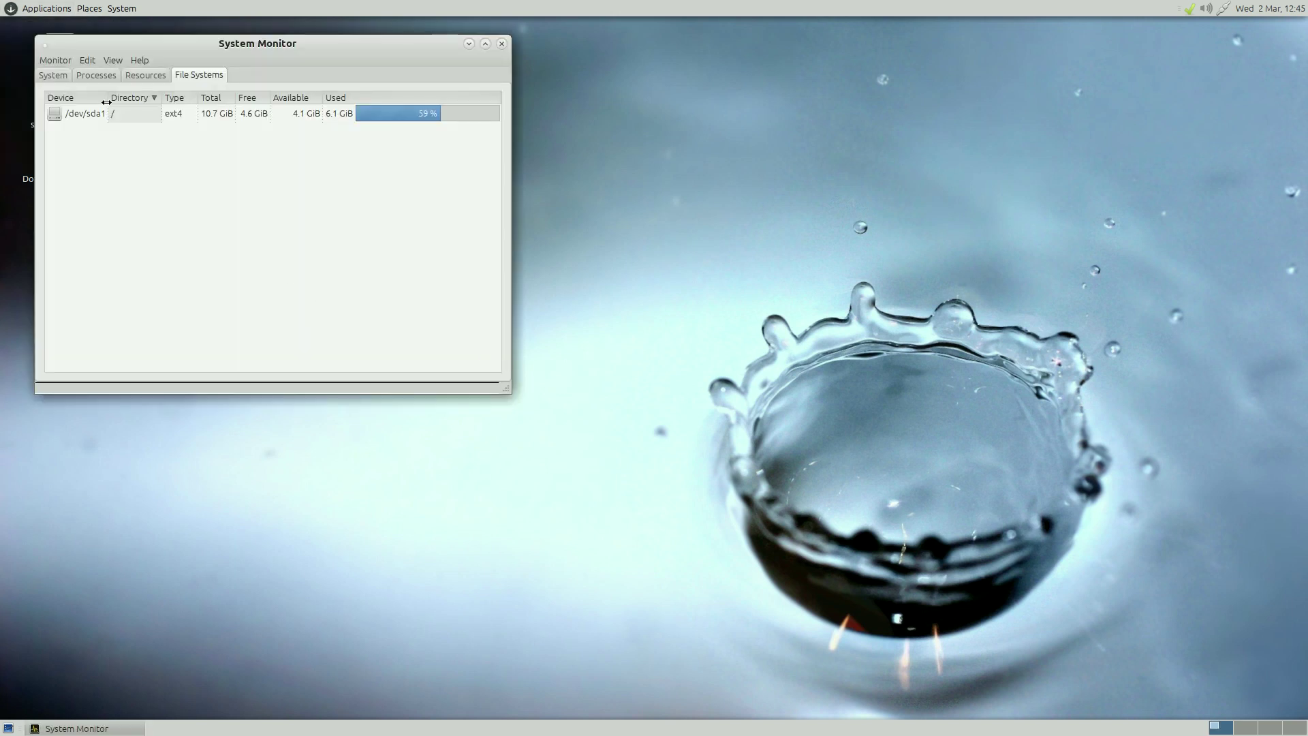
click(54, 76)
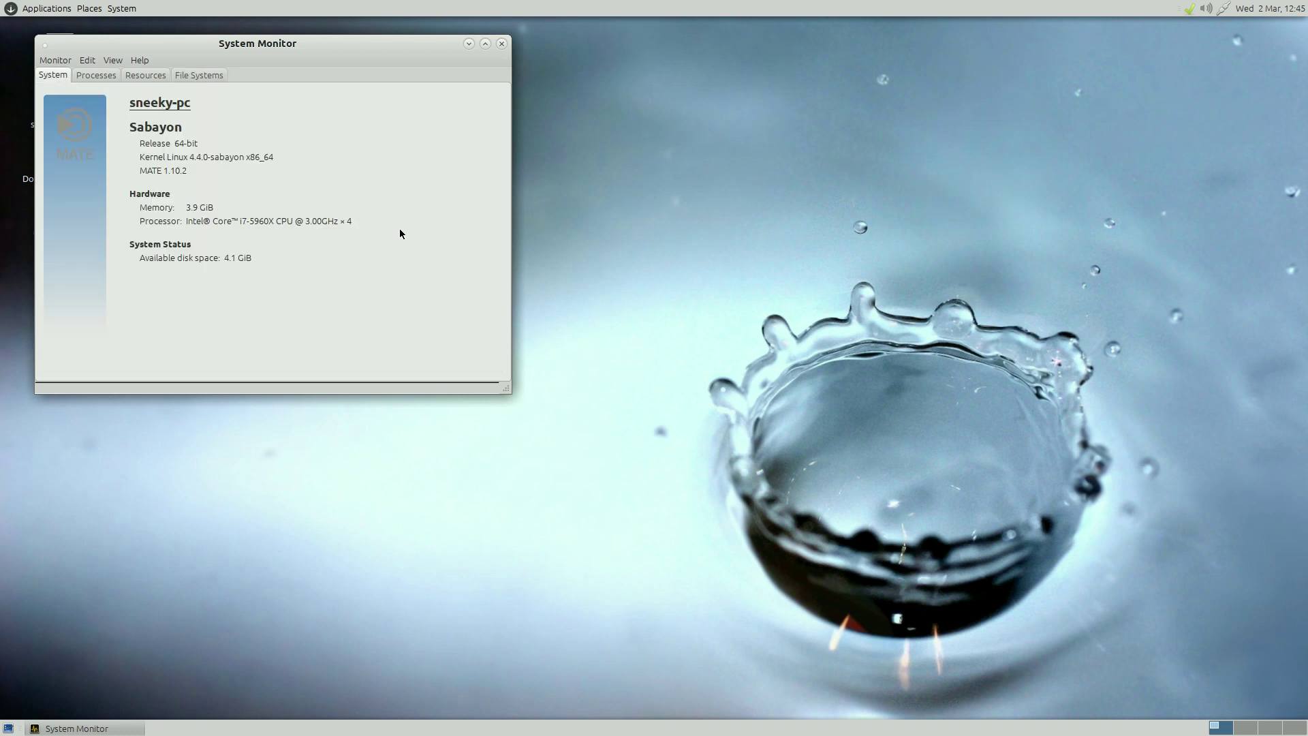
click(93, 79)
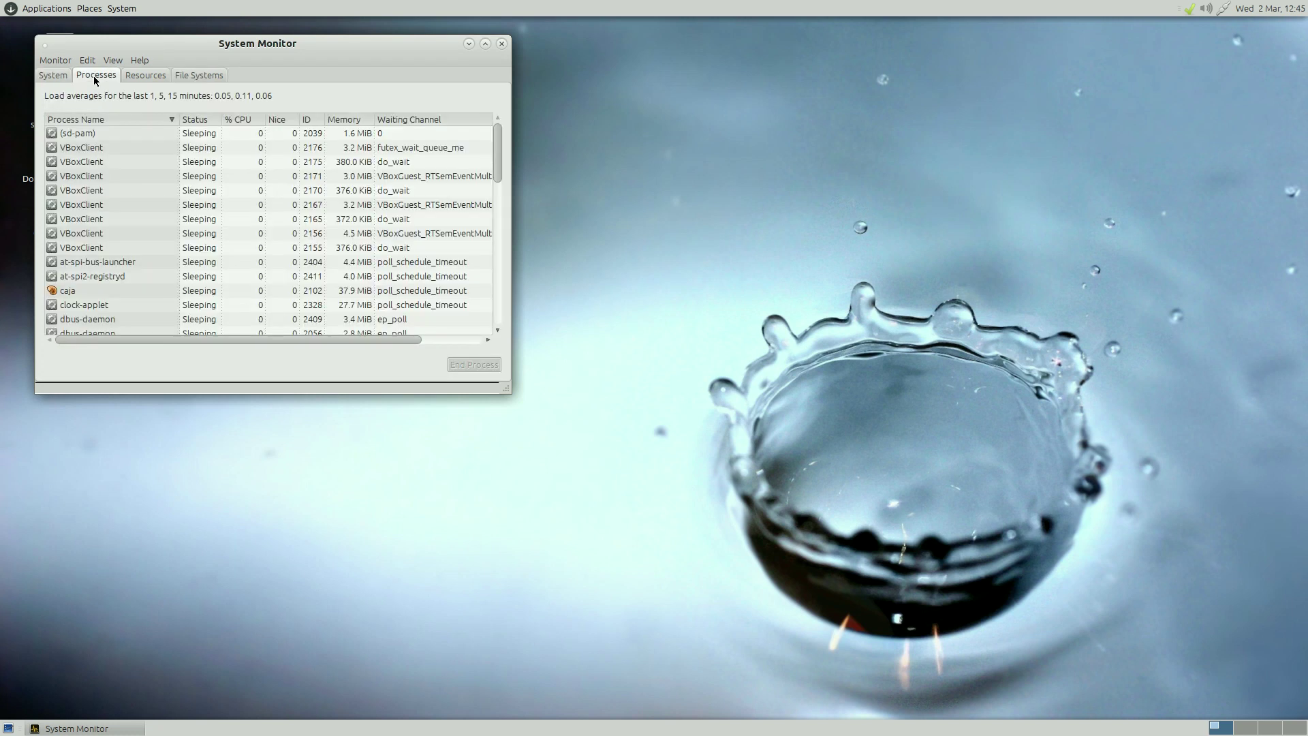
click(141, 79)
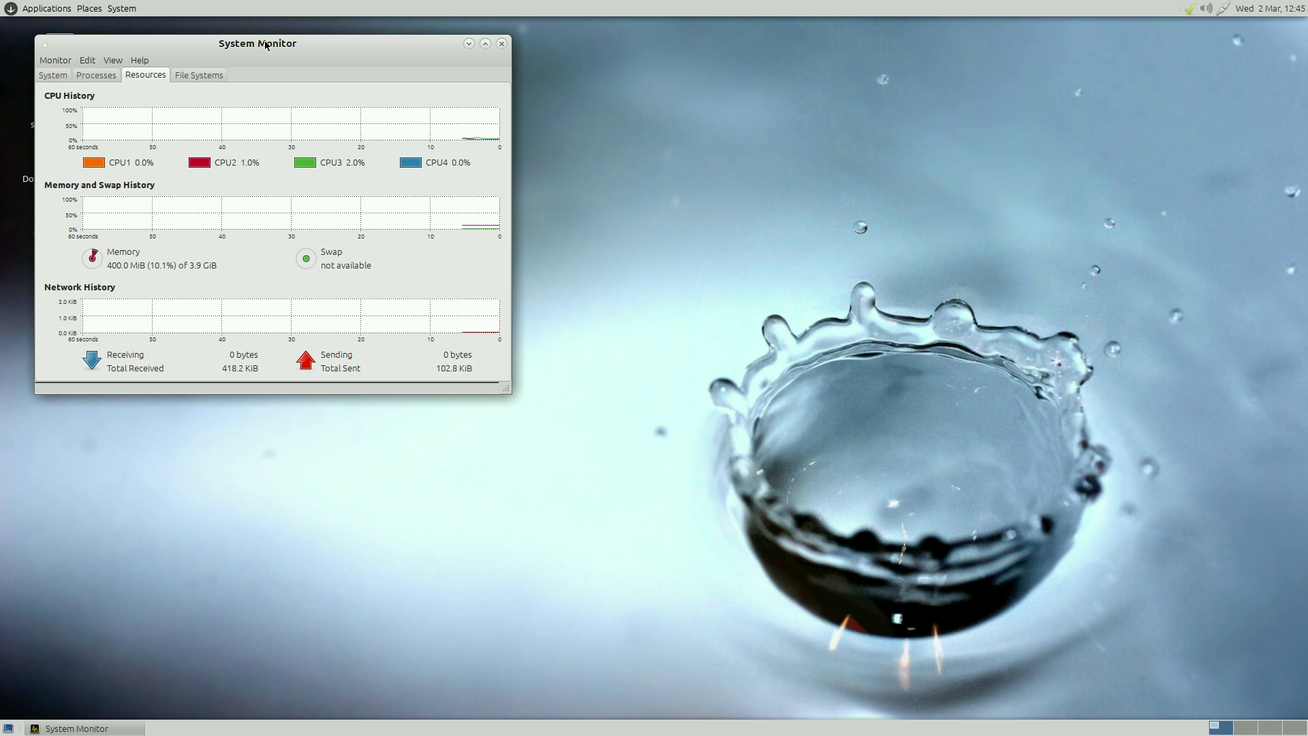
drag(267, 46, 557, 114)
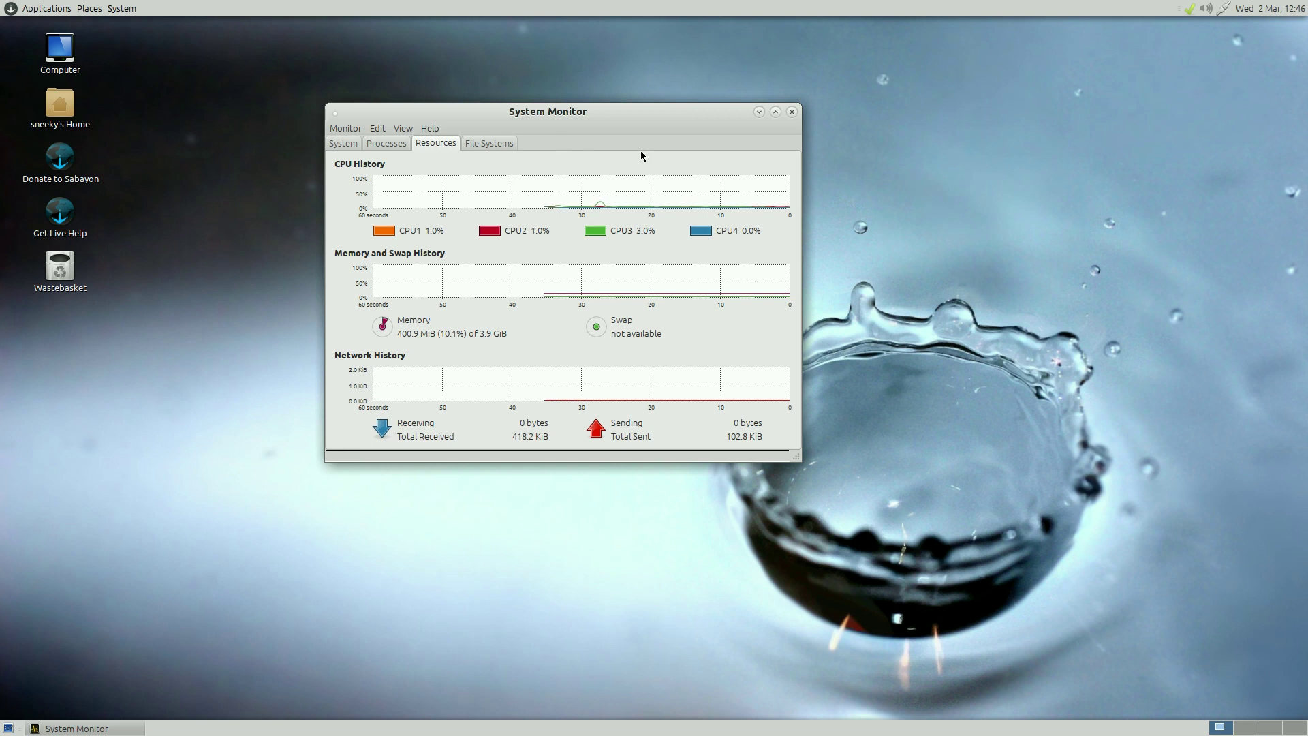
- Close System Monitor, glance at Places, then show System > Administration with Rigo Application Browser
click(791, 112)
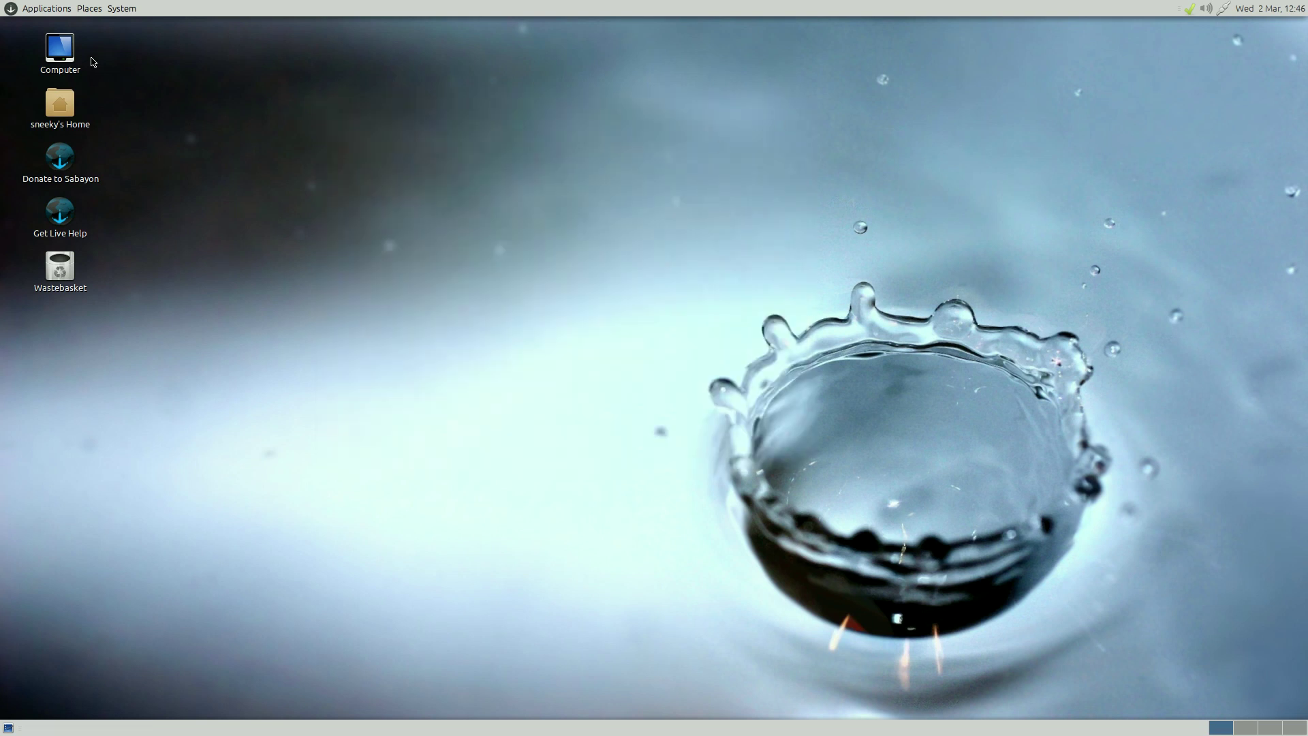
click(90, 9)
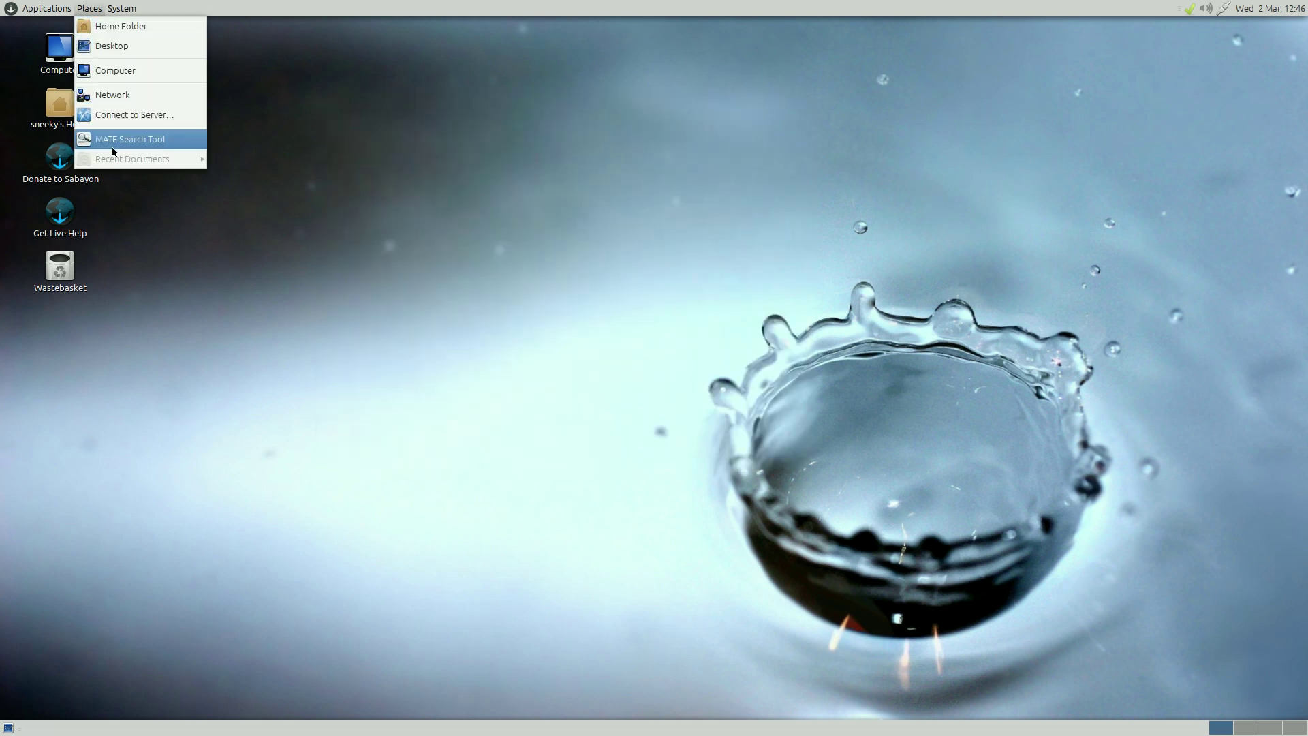
click(310, 126)
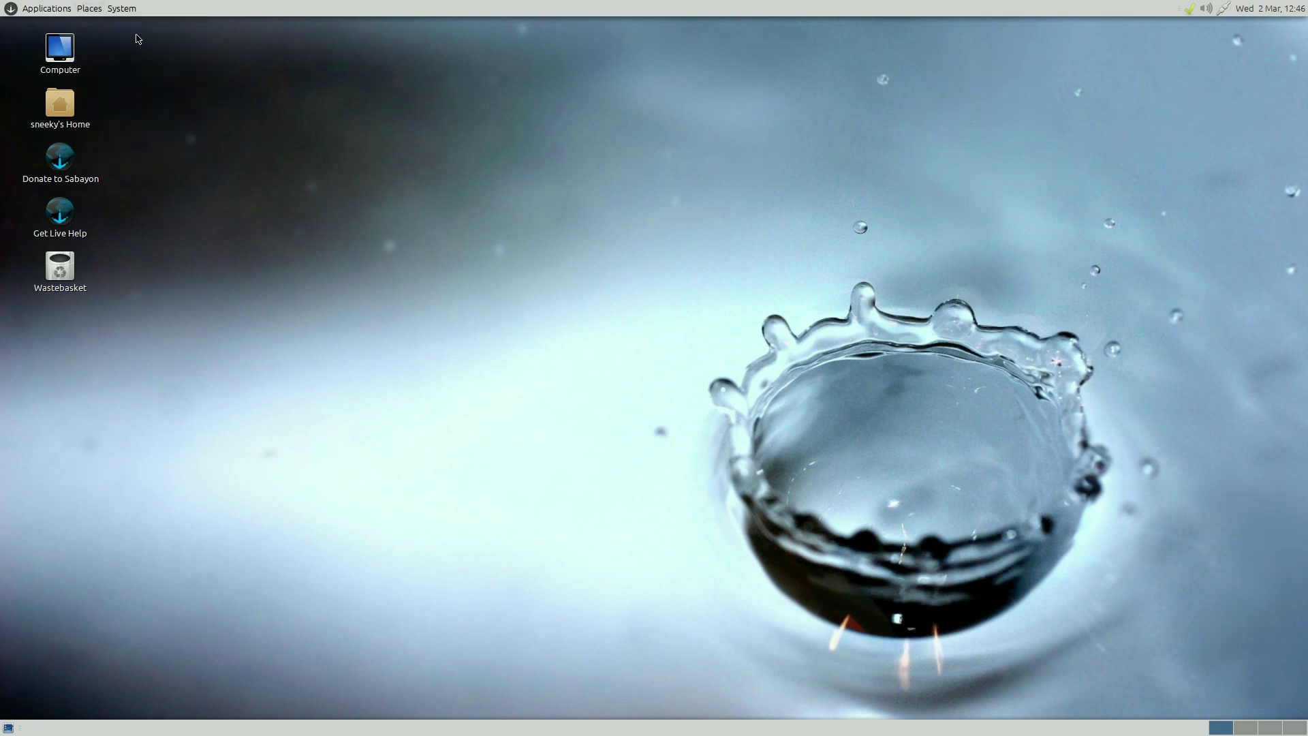
click(129, 9)
mouse_move(138, 32)
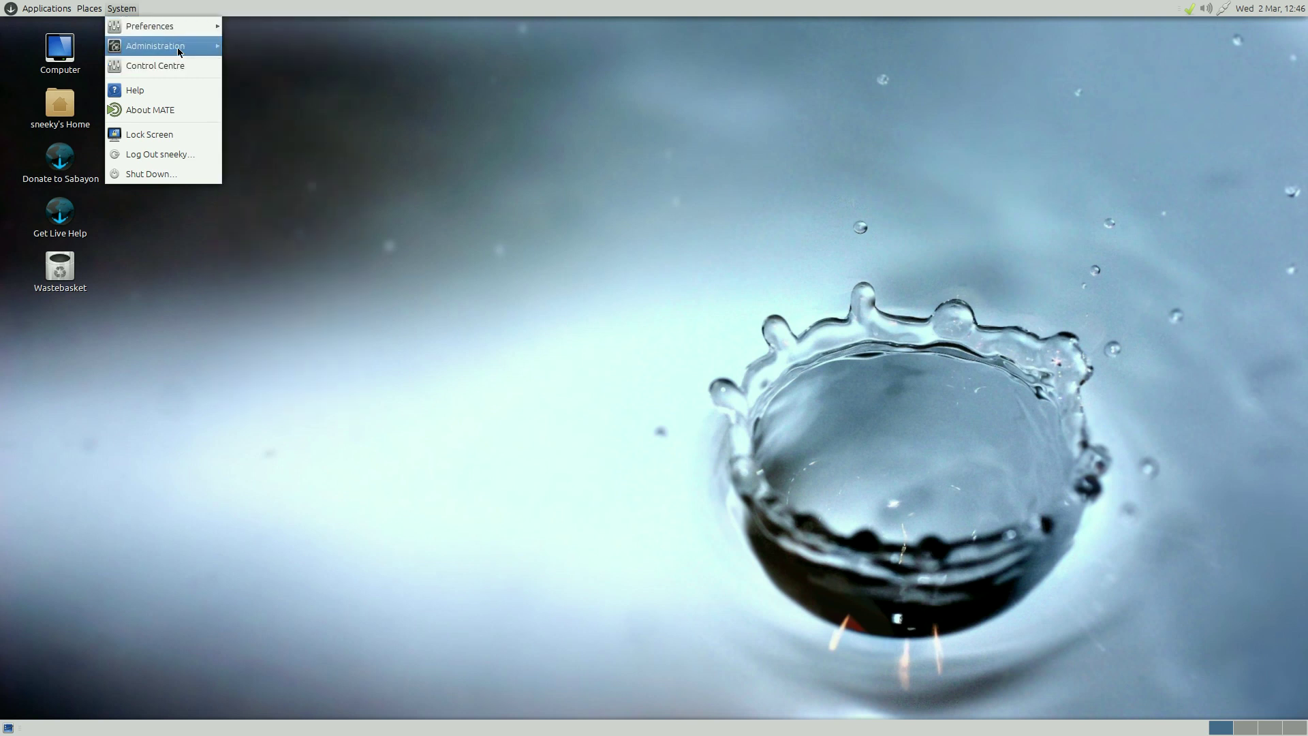
- Launch Rigo, search for 'kazam', and open the Kazam 1.4.5~1 details page
mouse_move(179, 49)
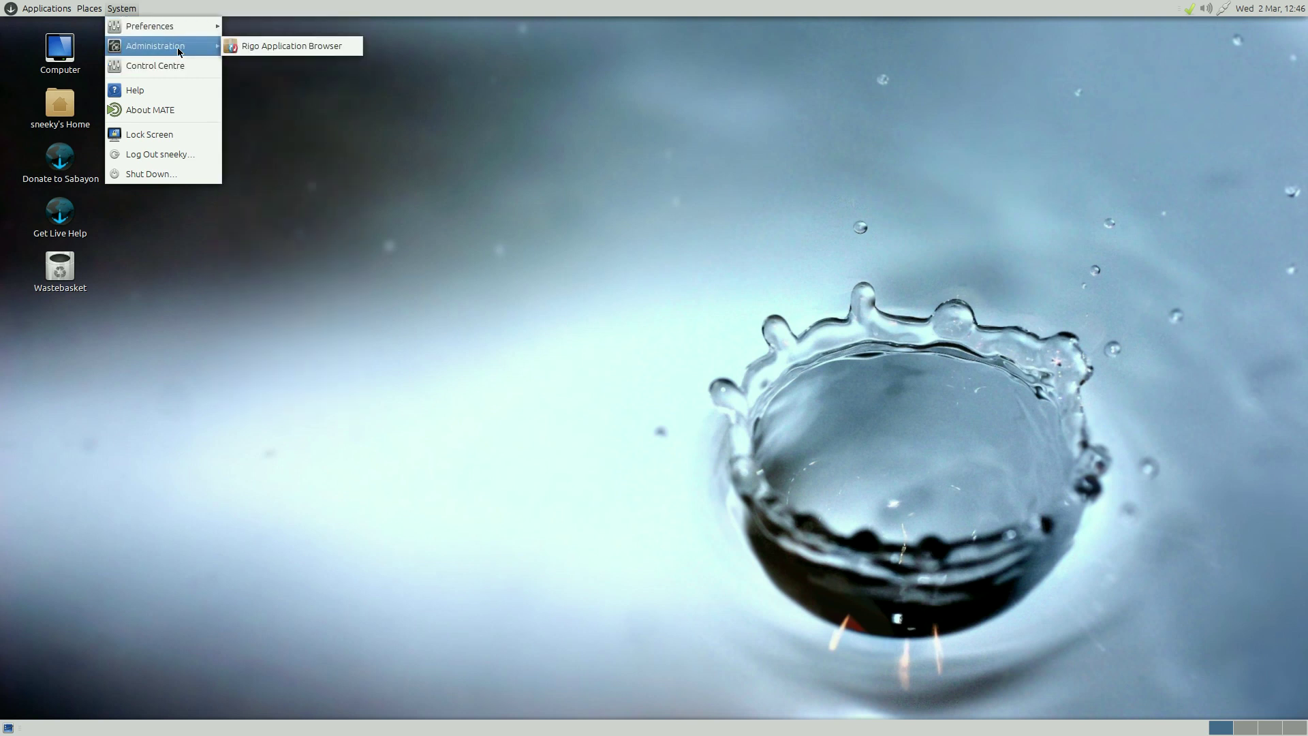
click(273, 48)
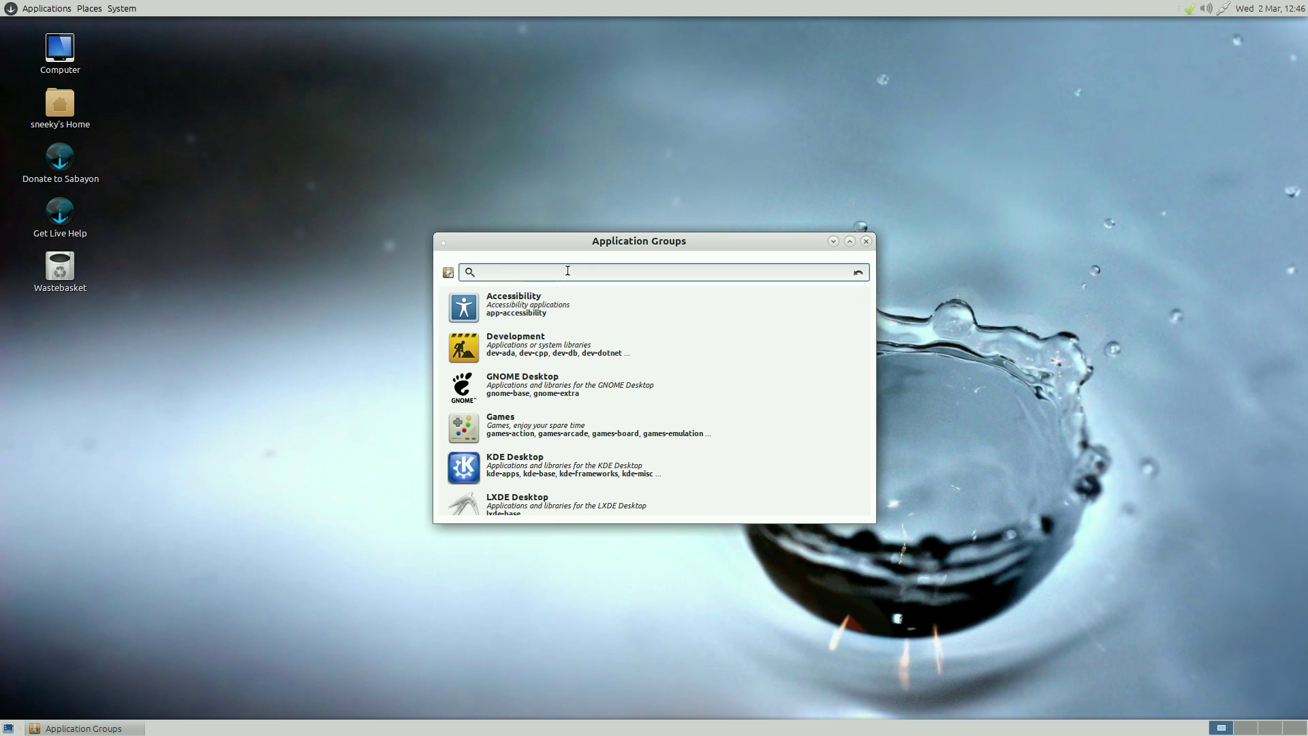
text(kazam)
key(Return)
click(523, 315)
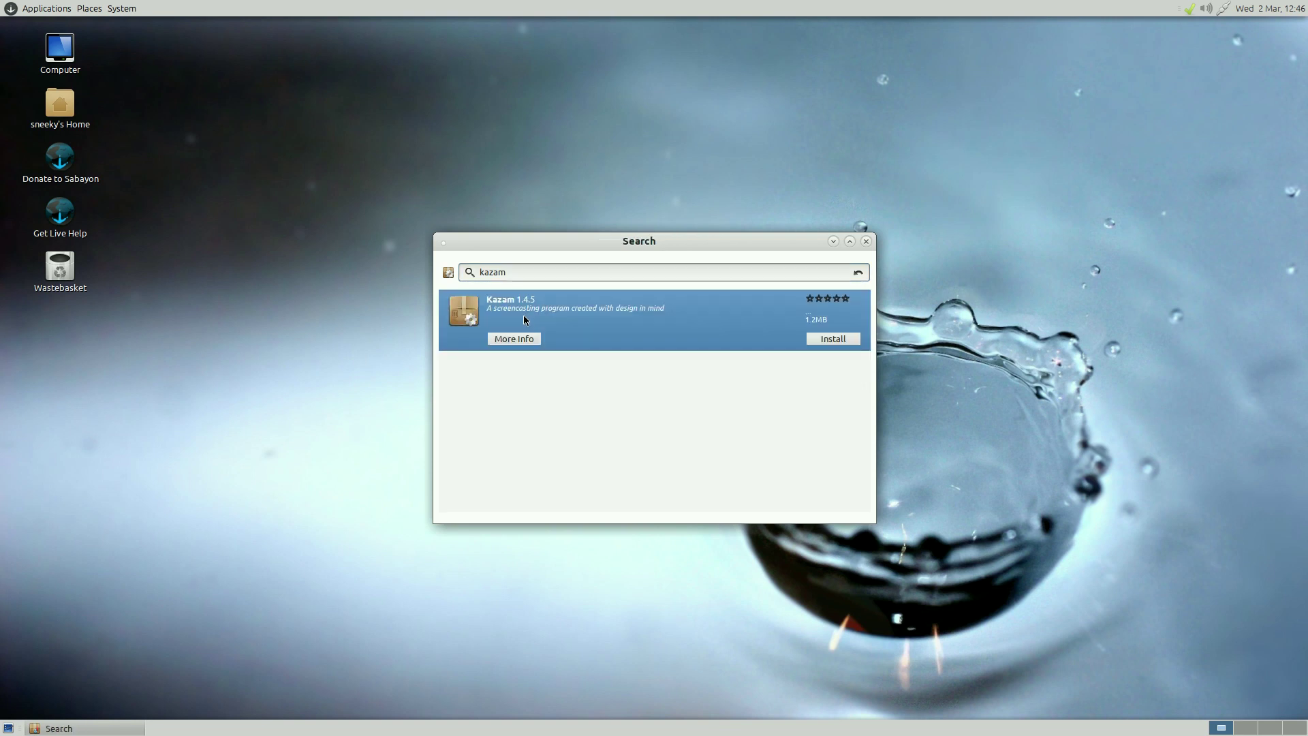
click(519, 340)
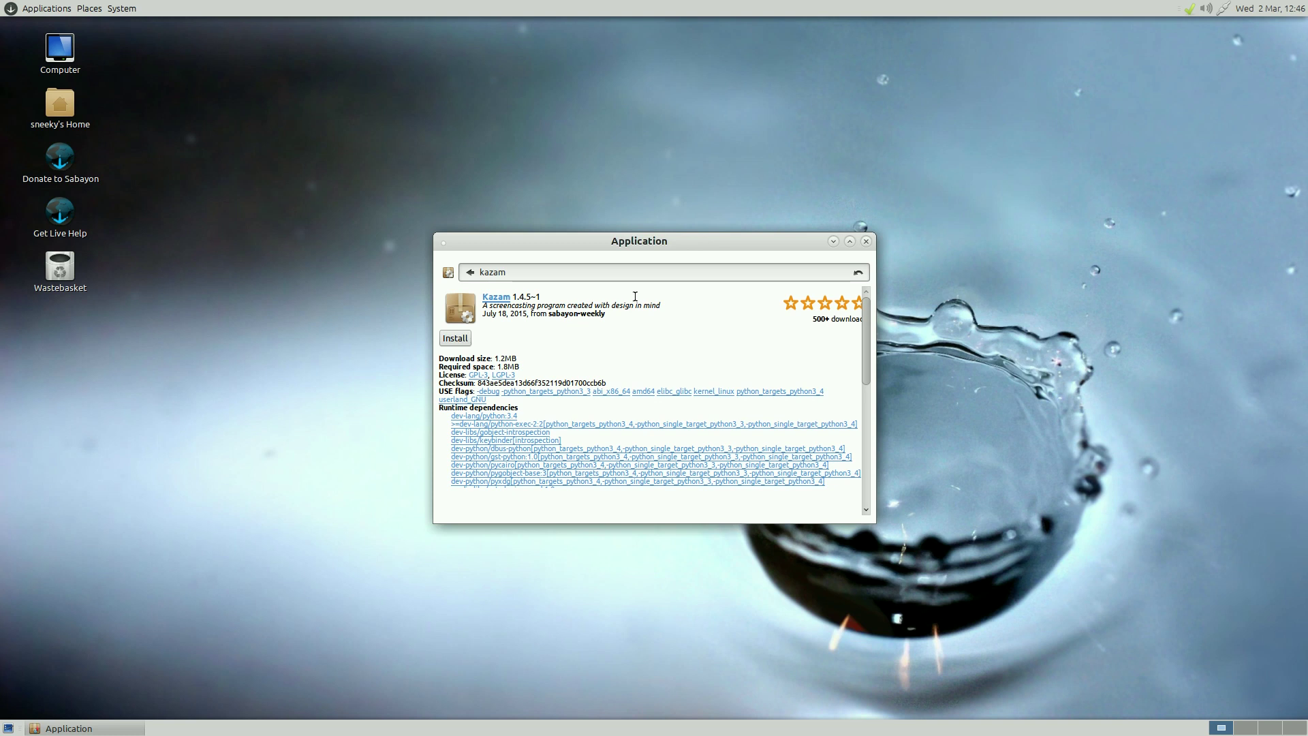
drag(642, 241, 585, 181)
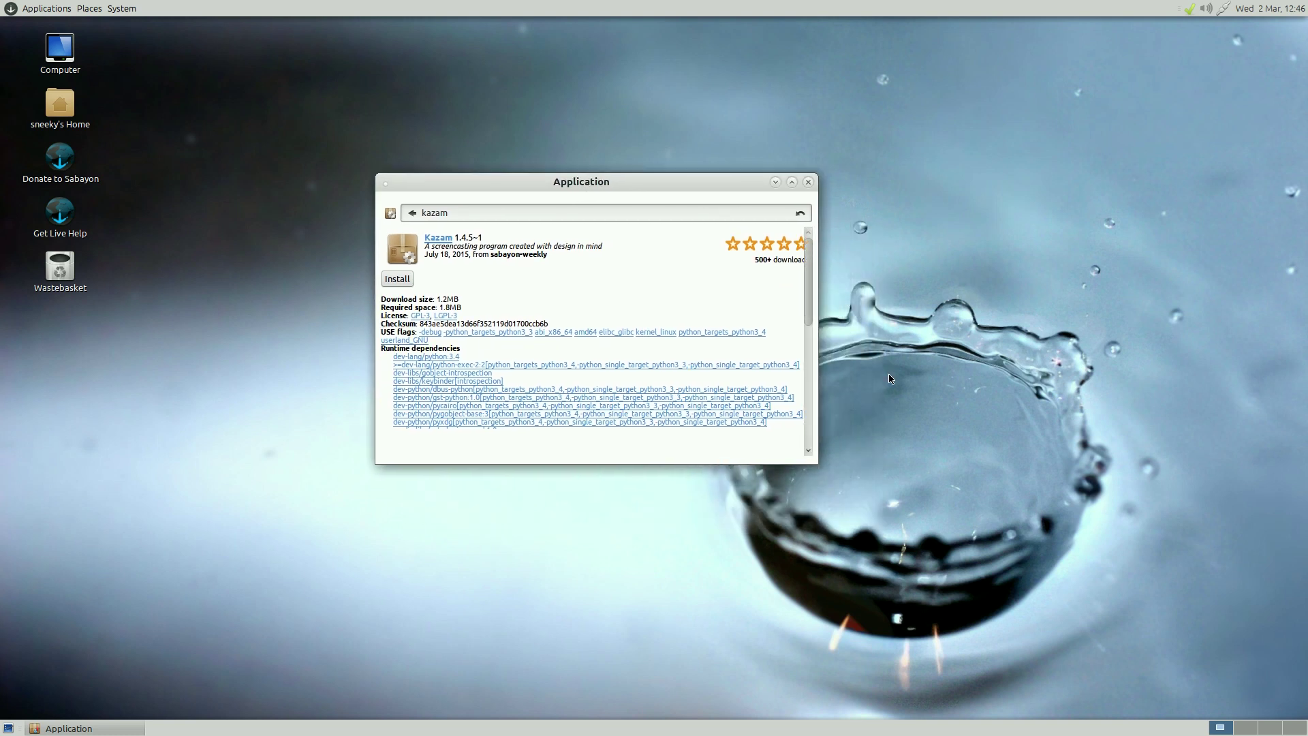
- Install Kazam, accepting its dependencies and authenticating with the root password
click(398, 279)
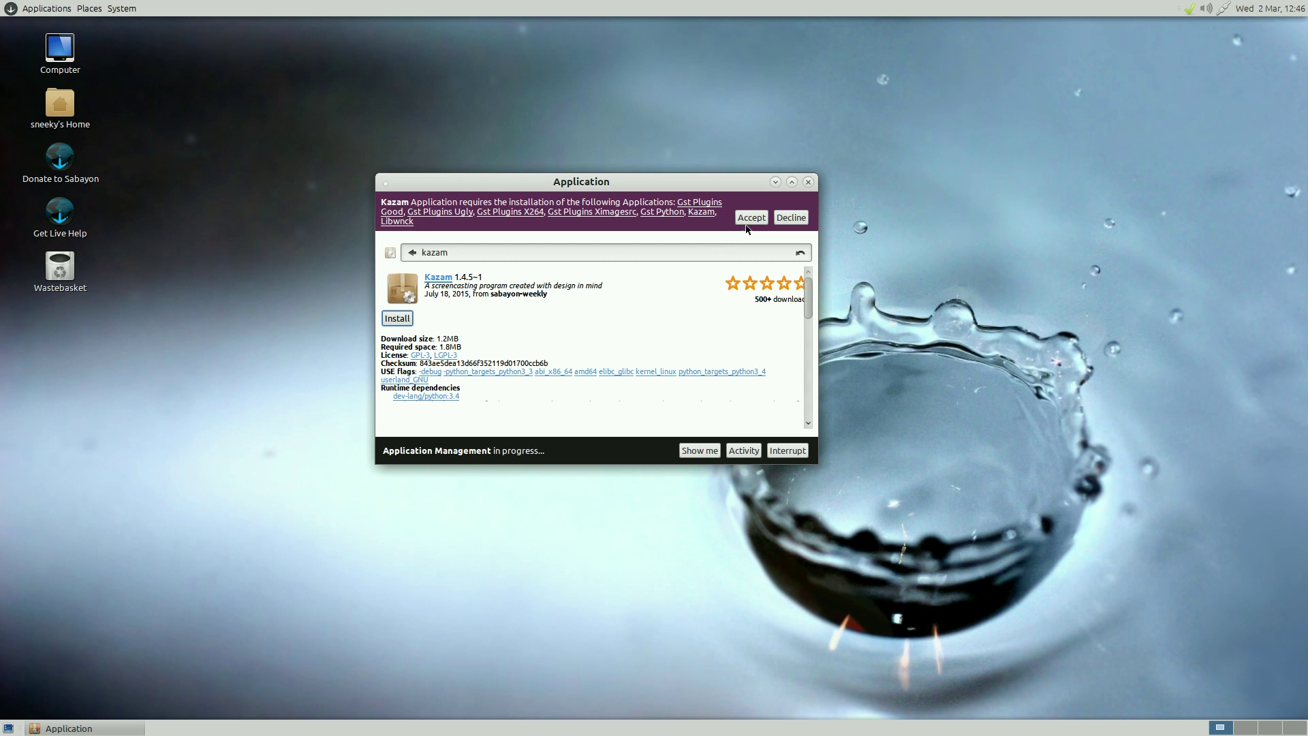
click(750, 218)
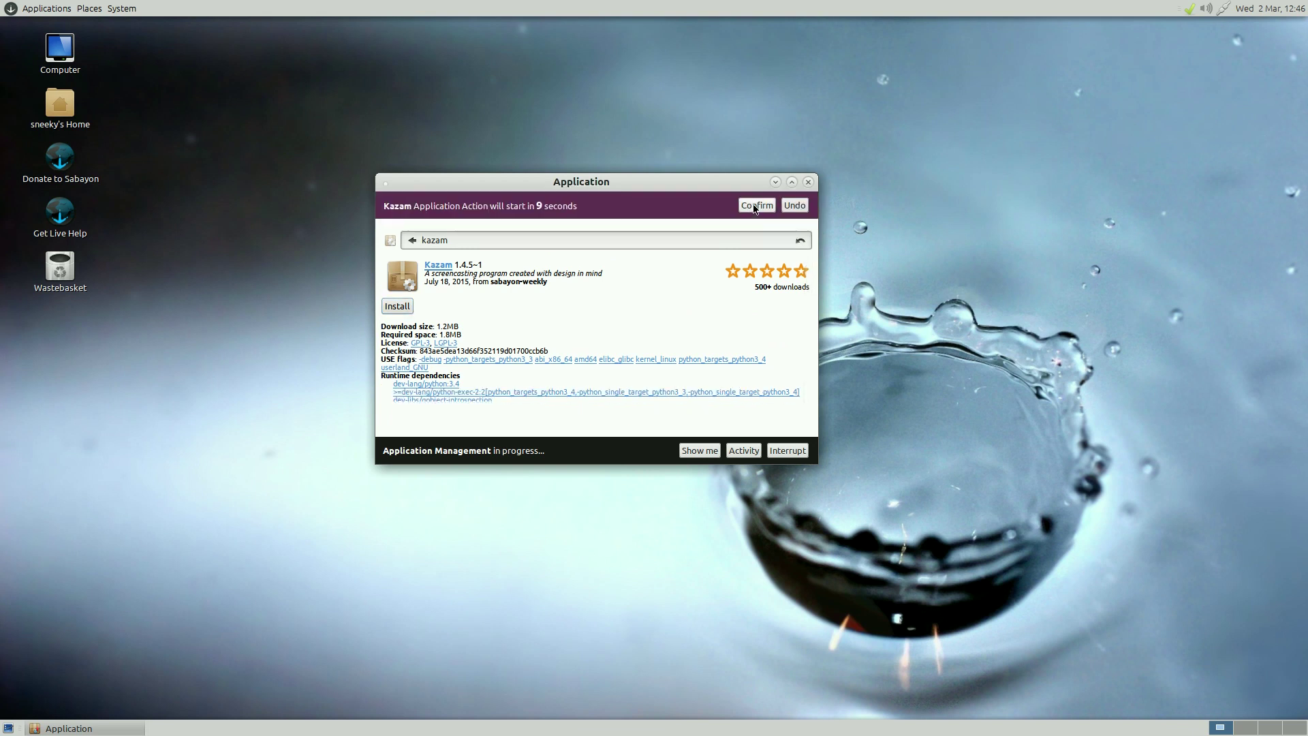
click(754, 206)
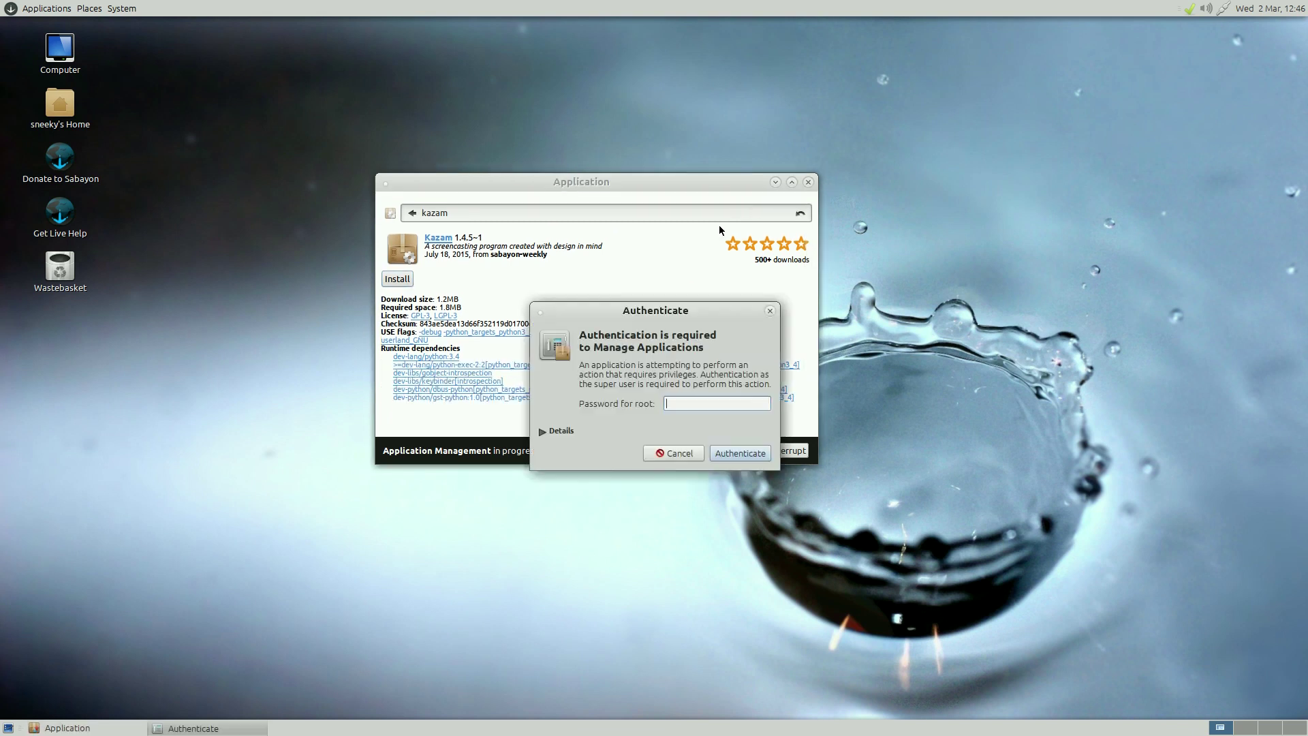
click(702, 403)
text(••••••)
text(•••)
key(Return)
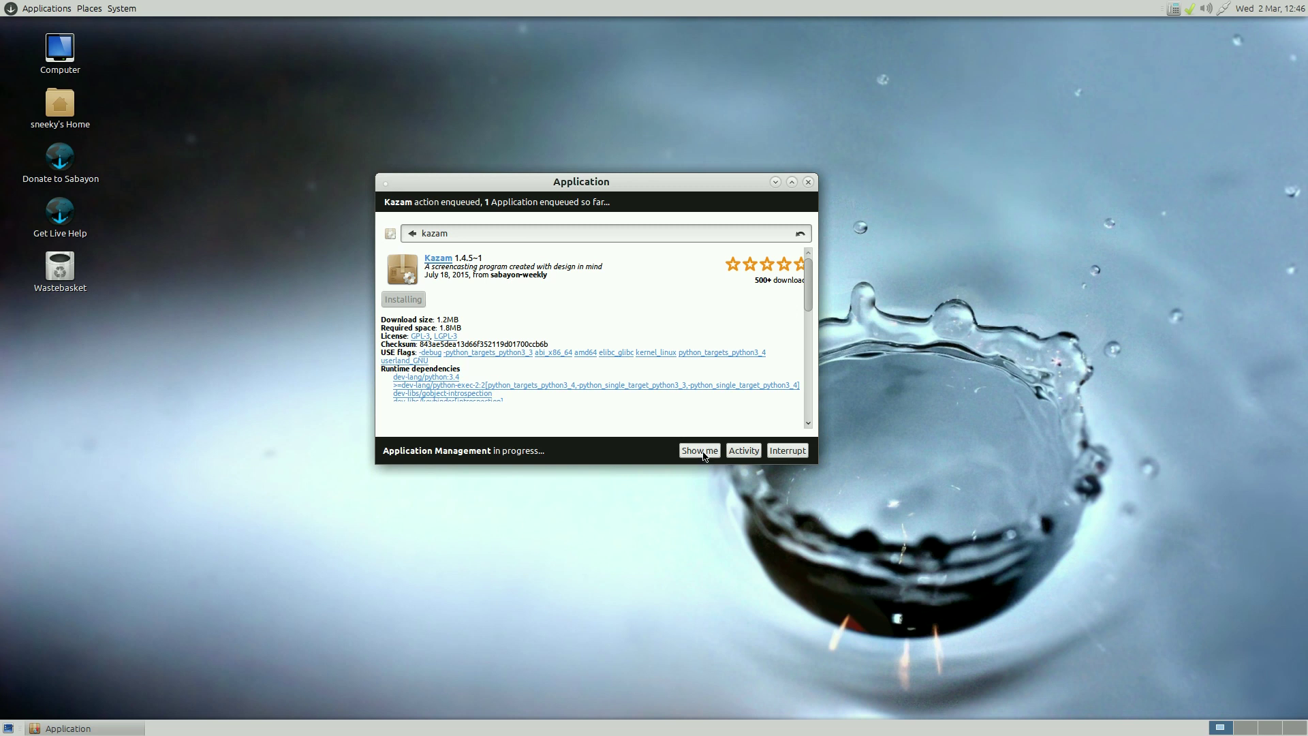
- Watch the Kazam install progress log, dismiss the success notice, and close Rigo
click(701, 451)
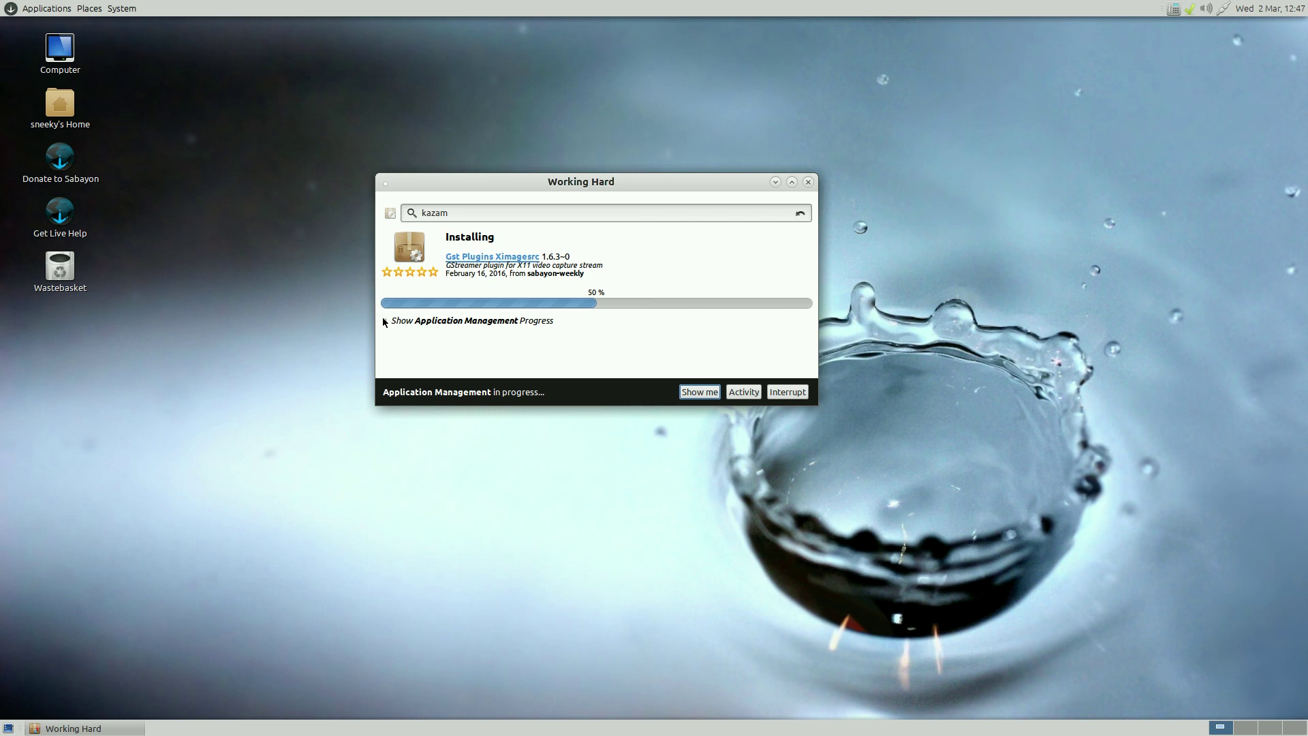
click(386, 321)
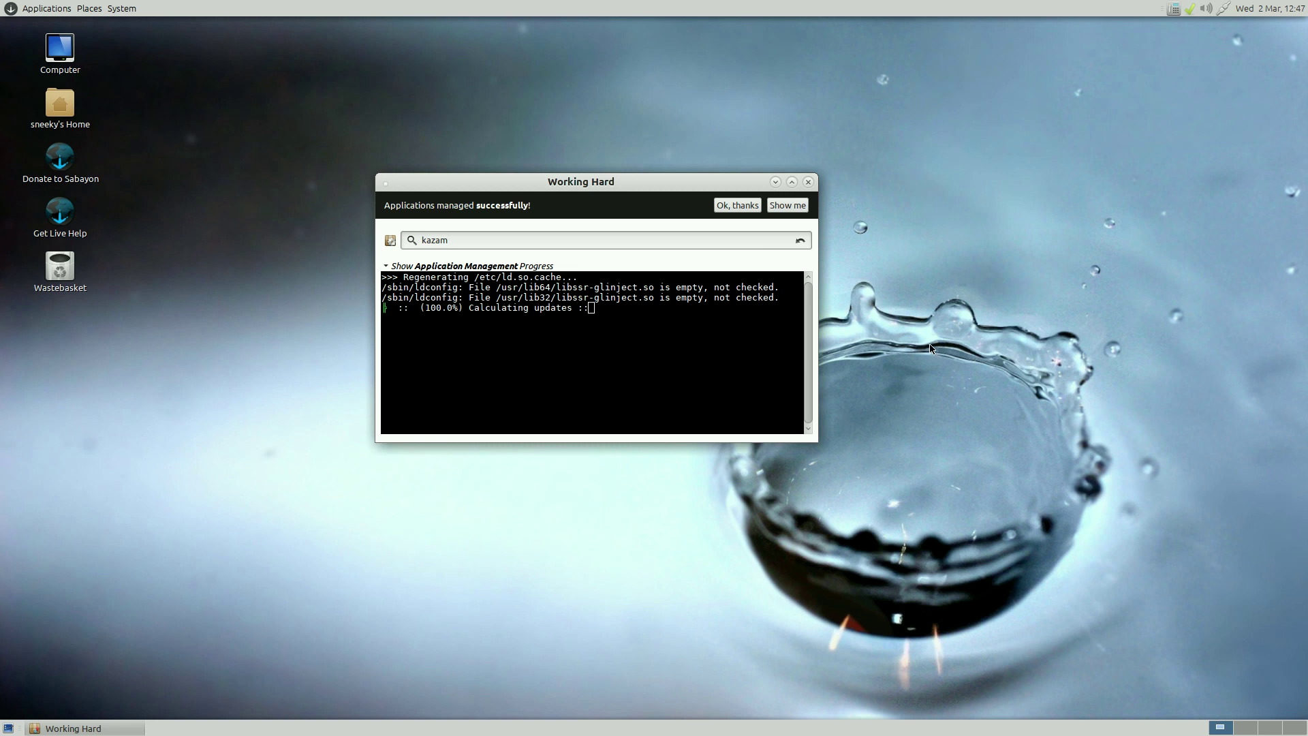
click(737, 206)
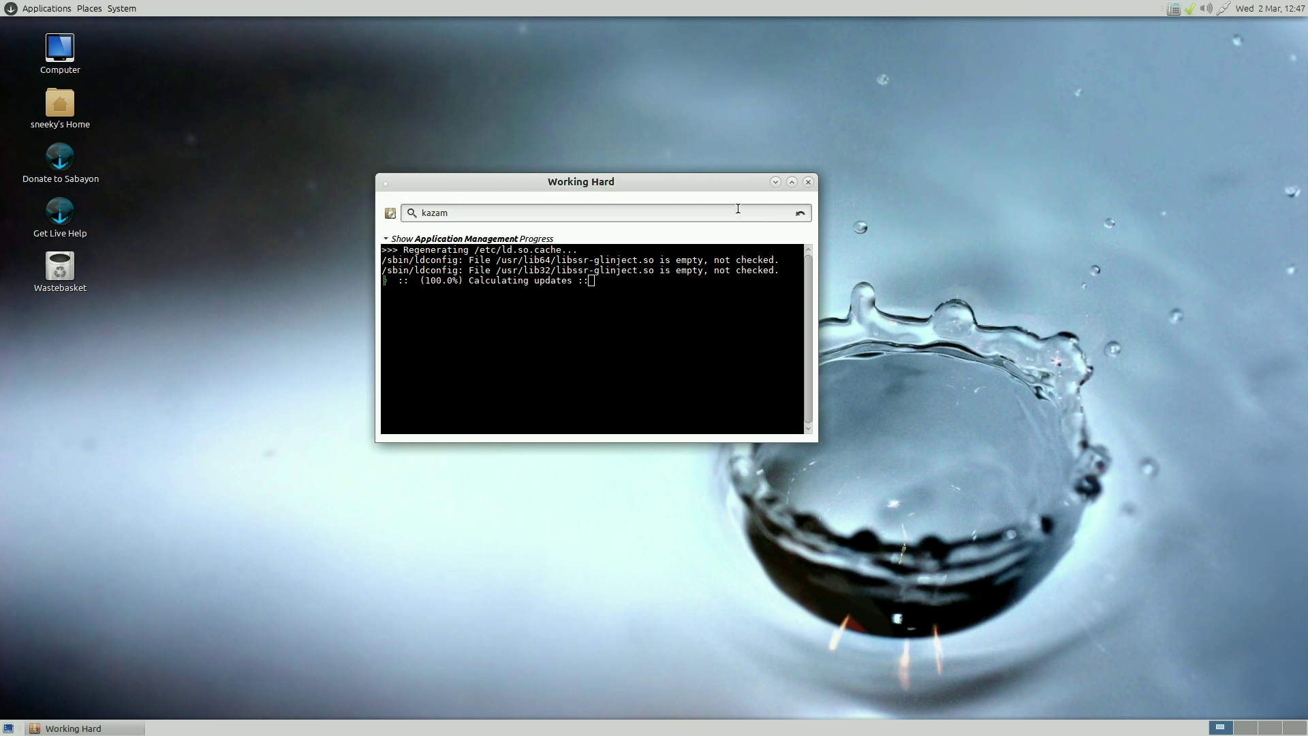
click(809, 182)
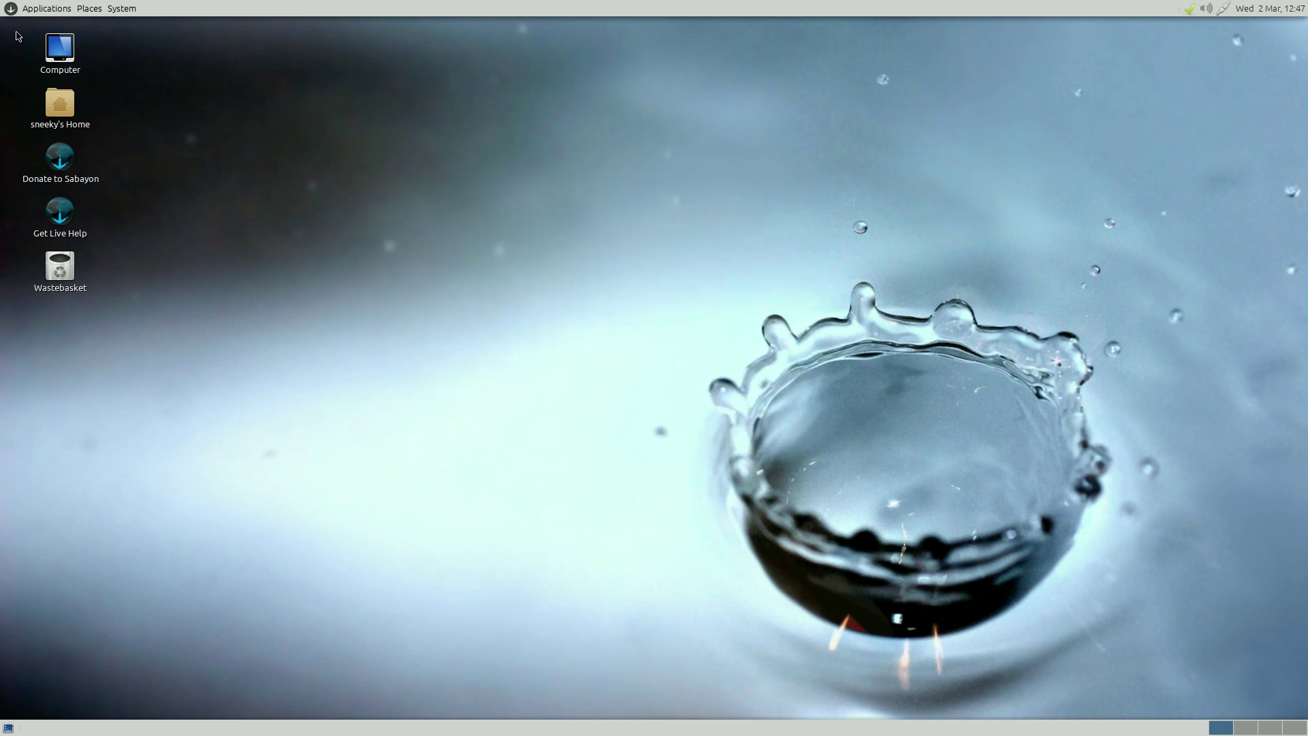
click(29, 9)
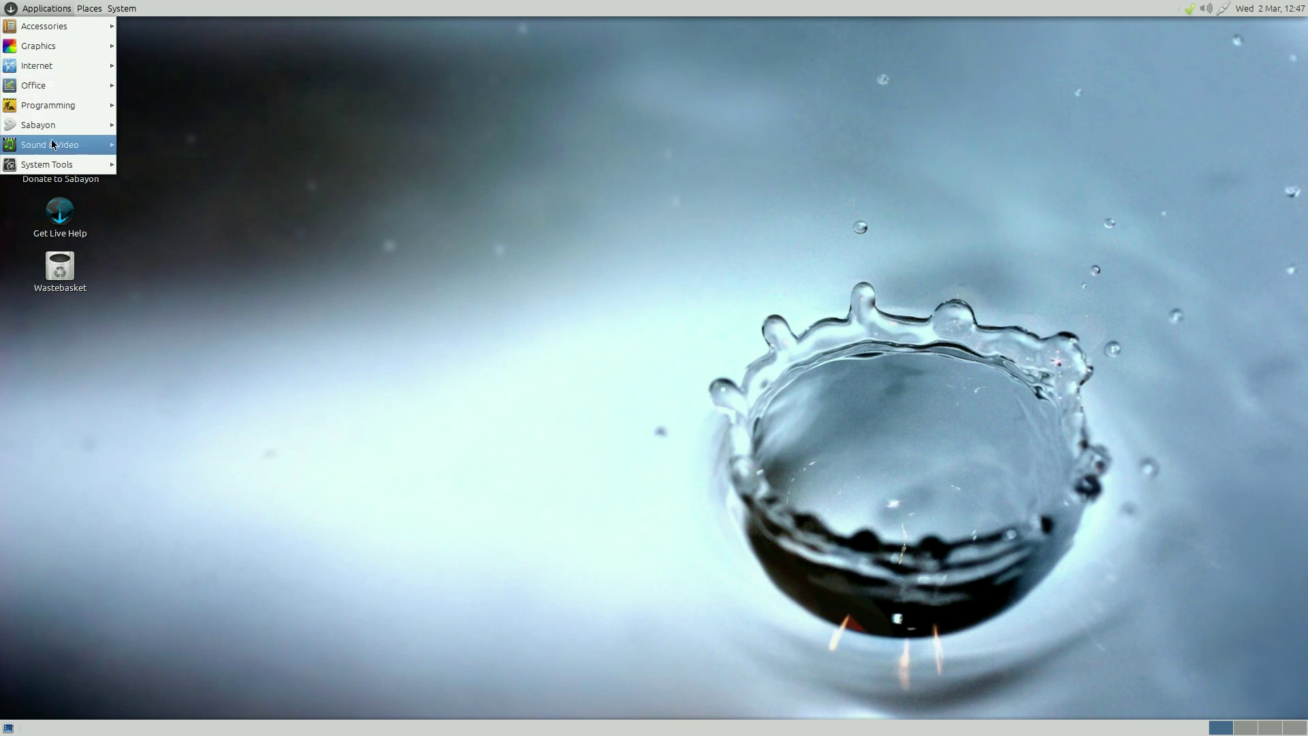
mouse_move(57, 146)
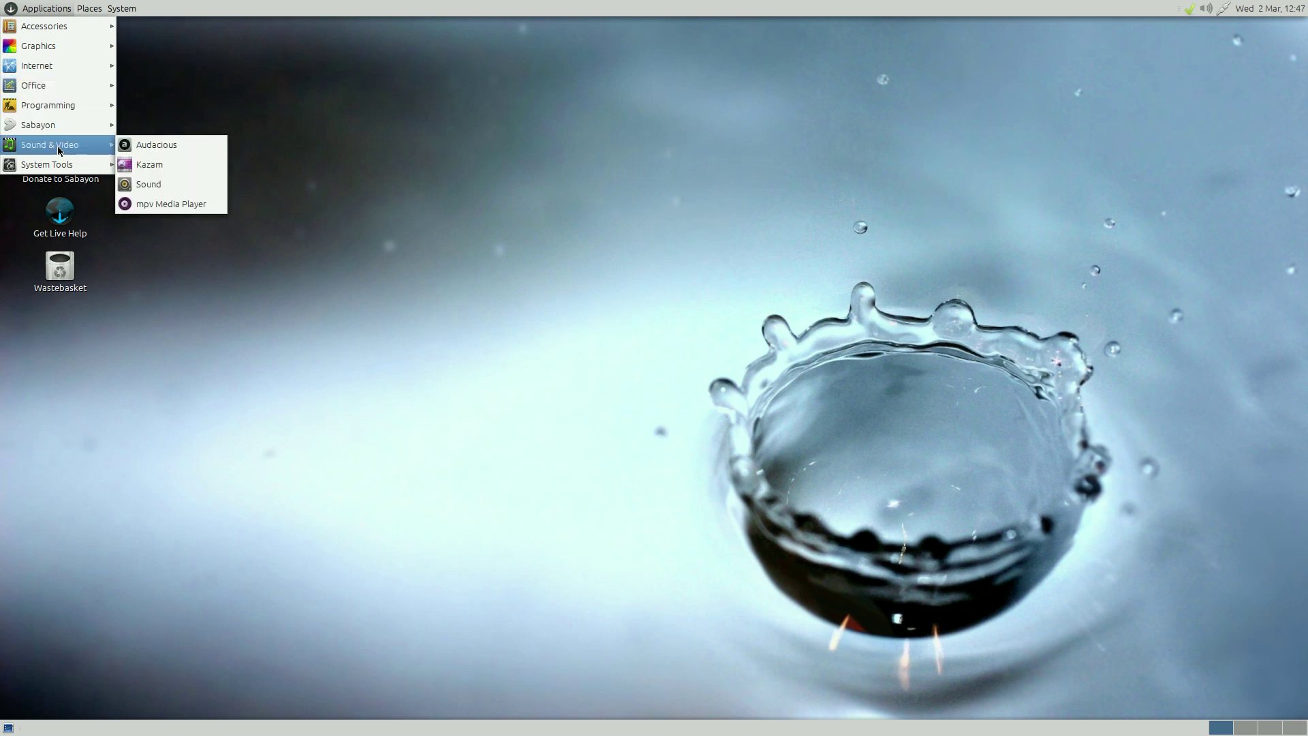
click(148, 165)
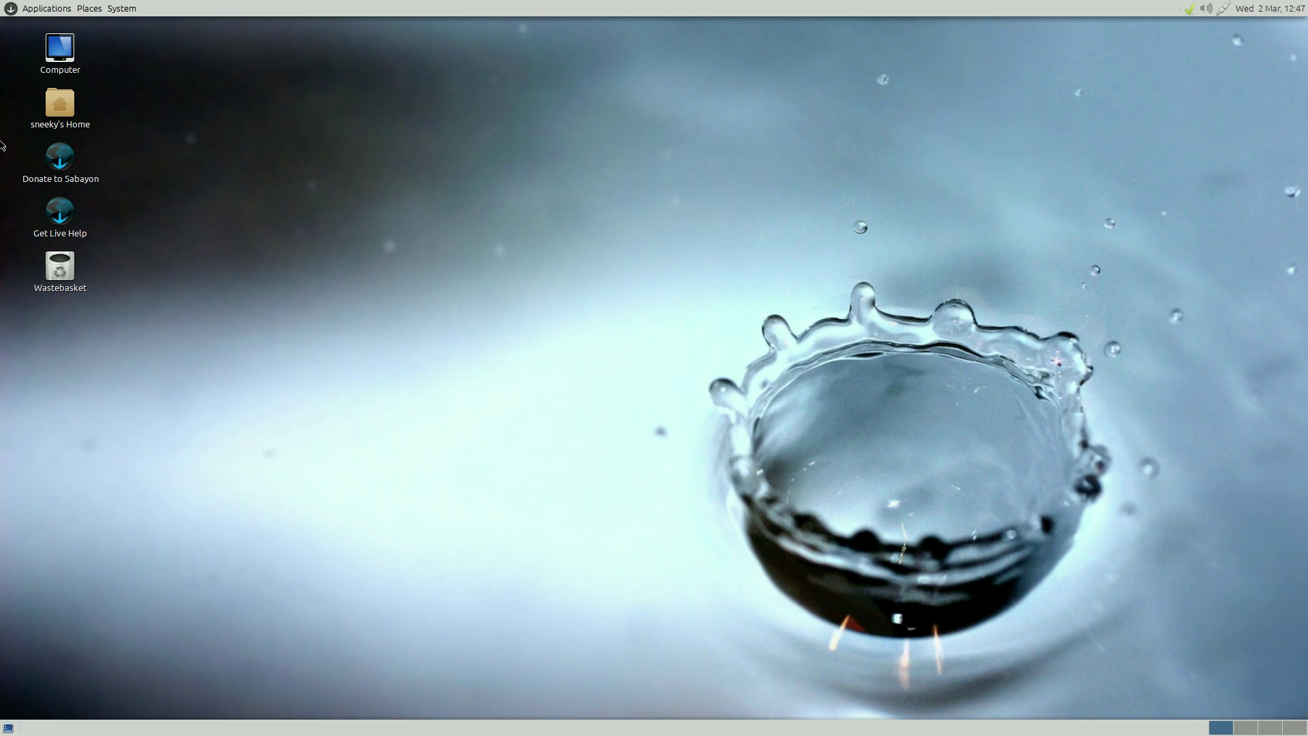
click(27, 11)
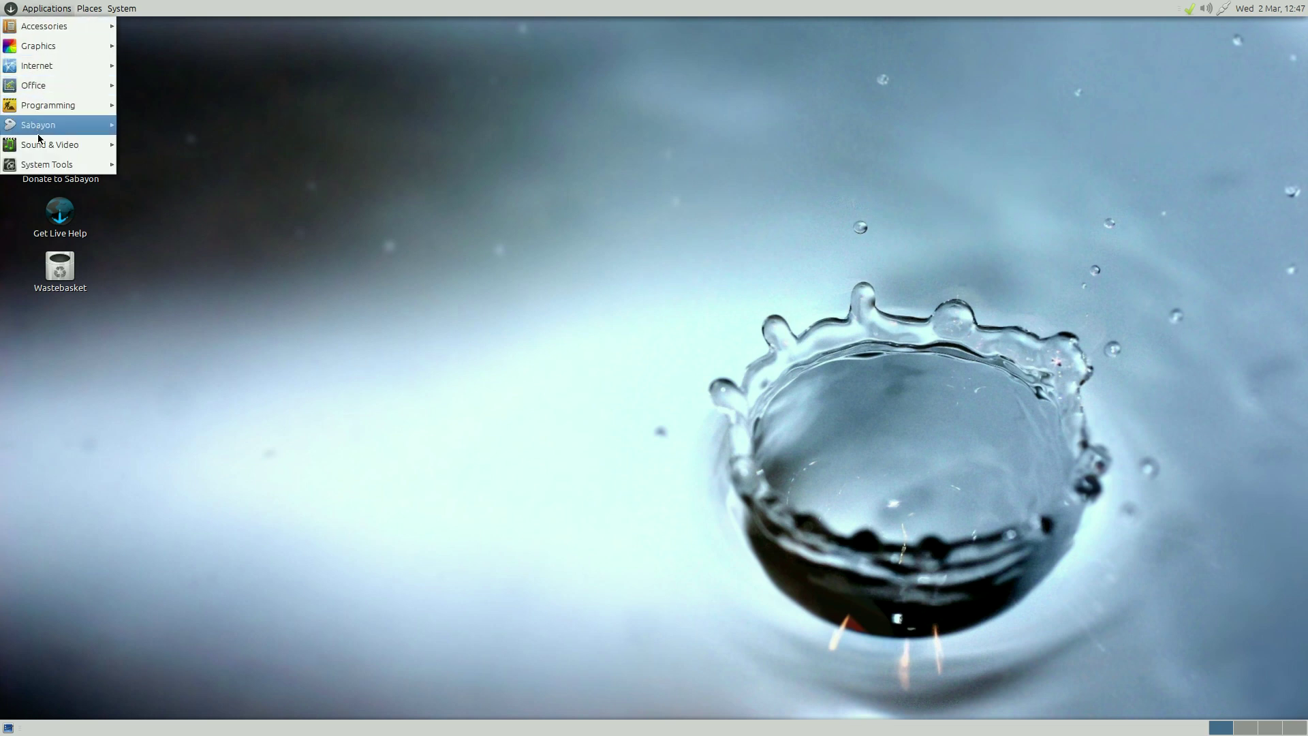
mouse_move(41, 145)
click(163, 167)
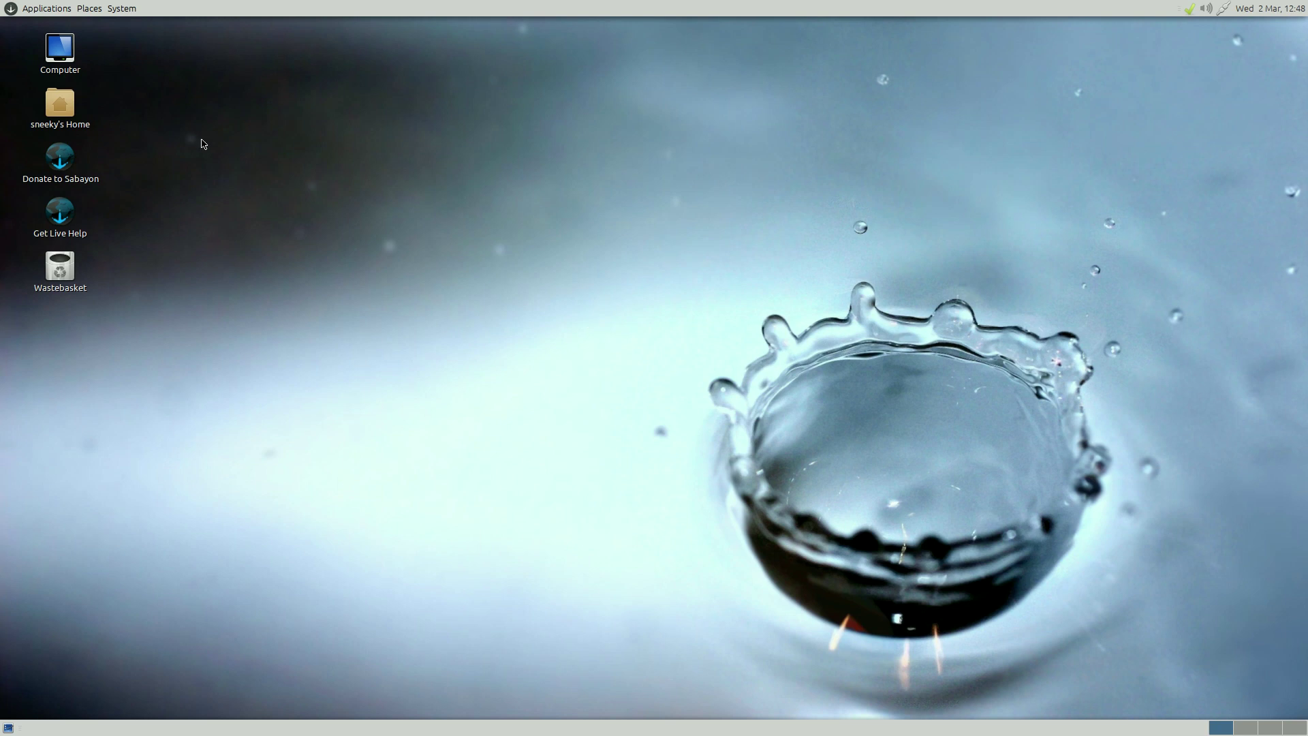
click(133, 14)
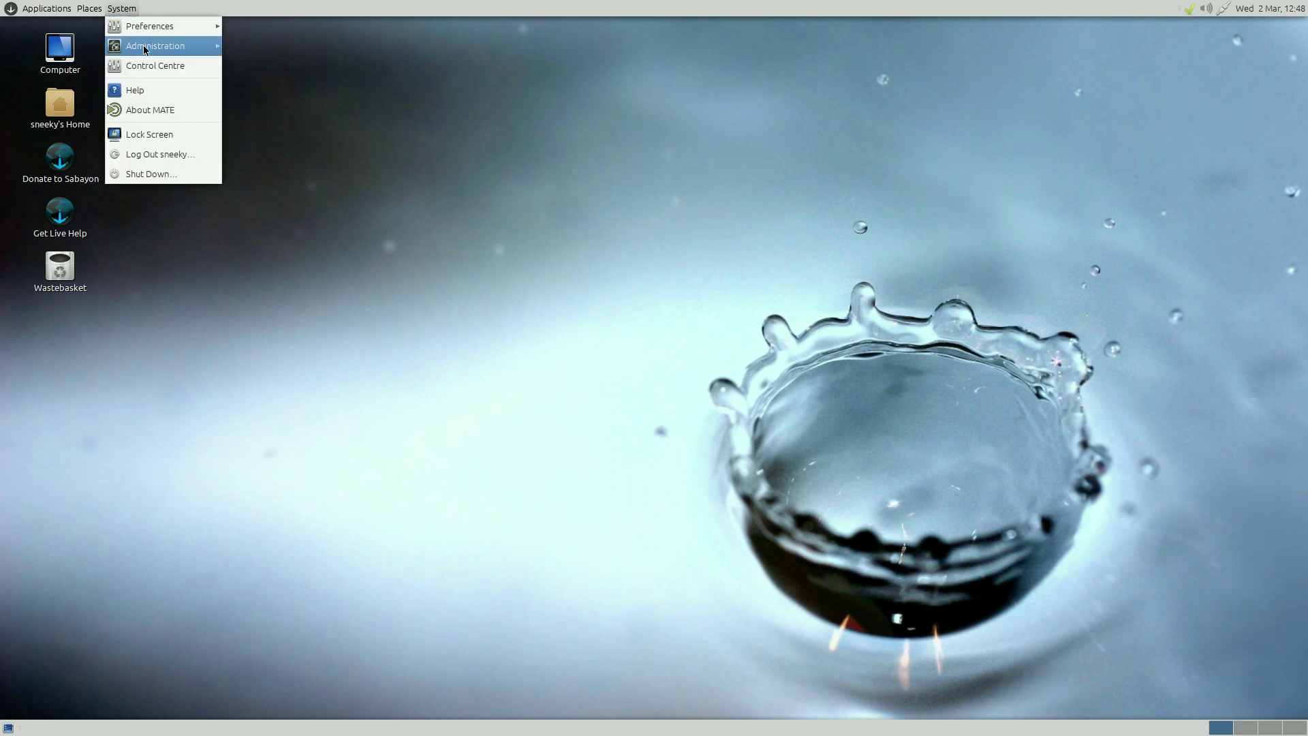
click(155, 66)
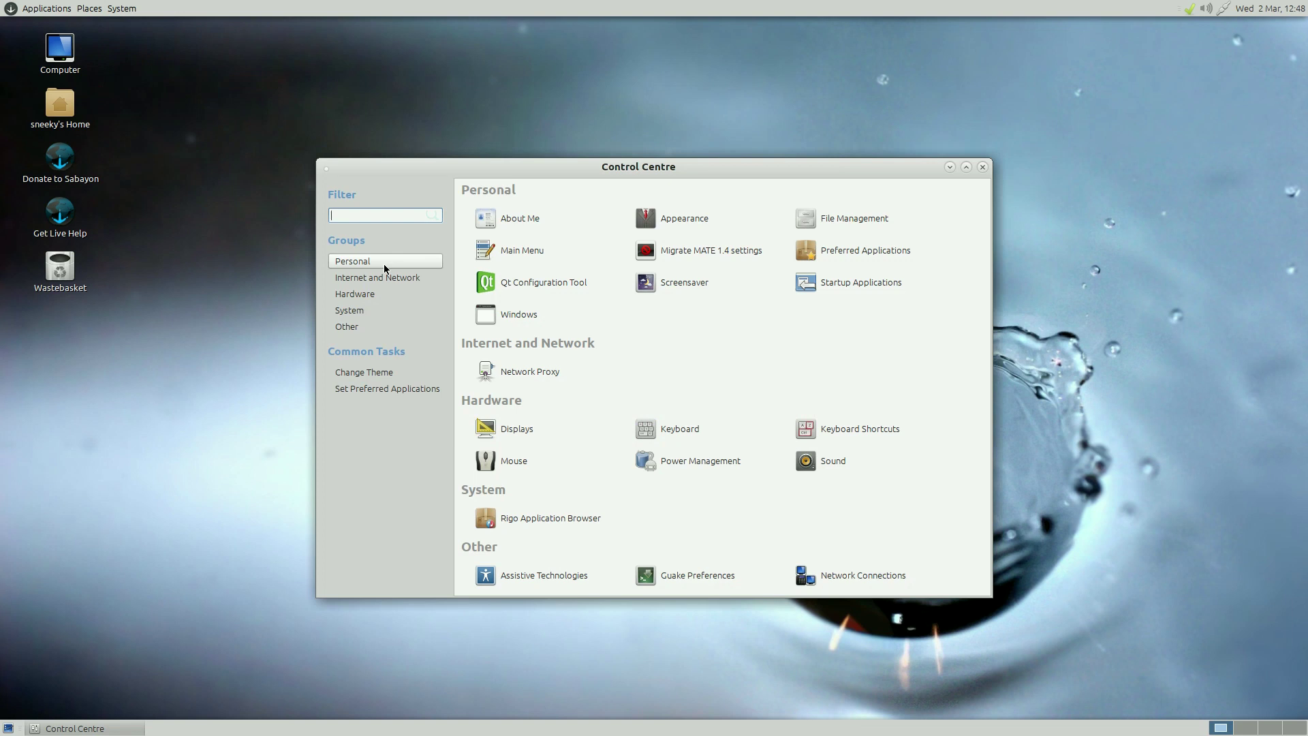
drag(605, 169, 608, 144)
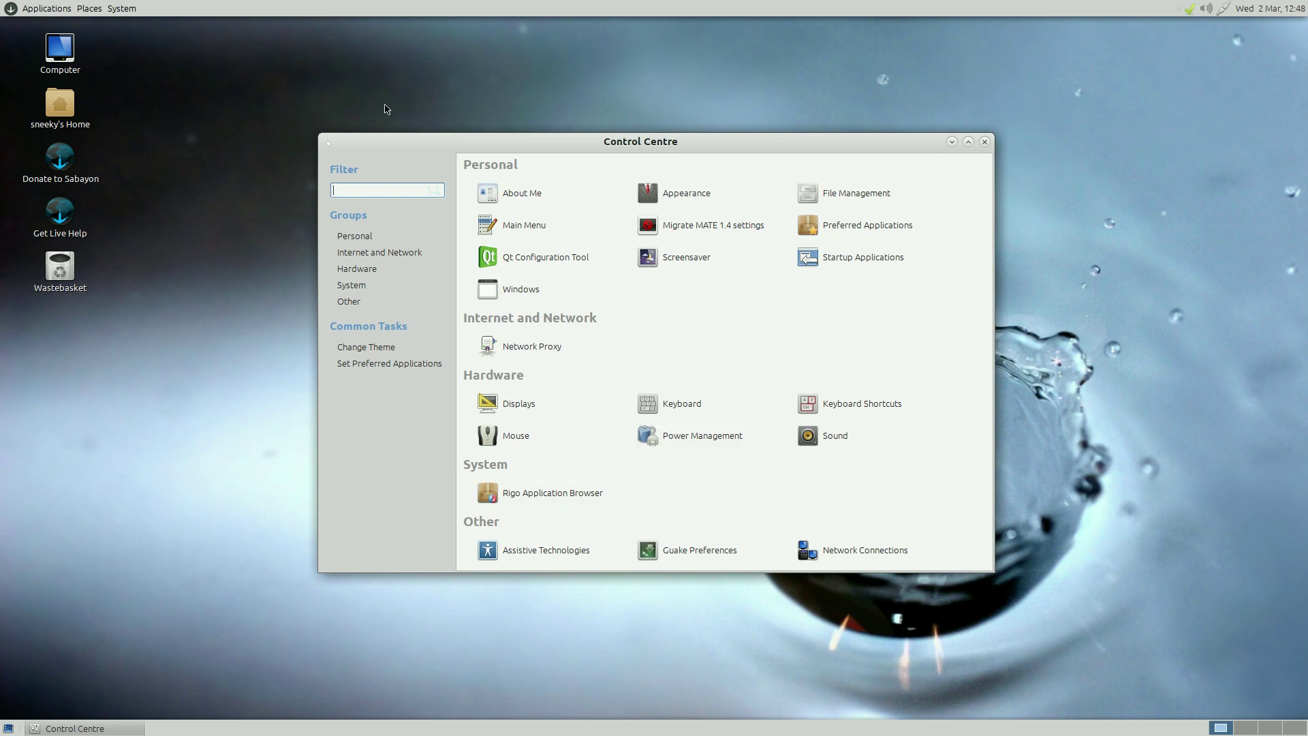
click(985, 142)
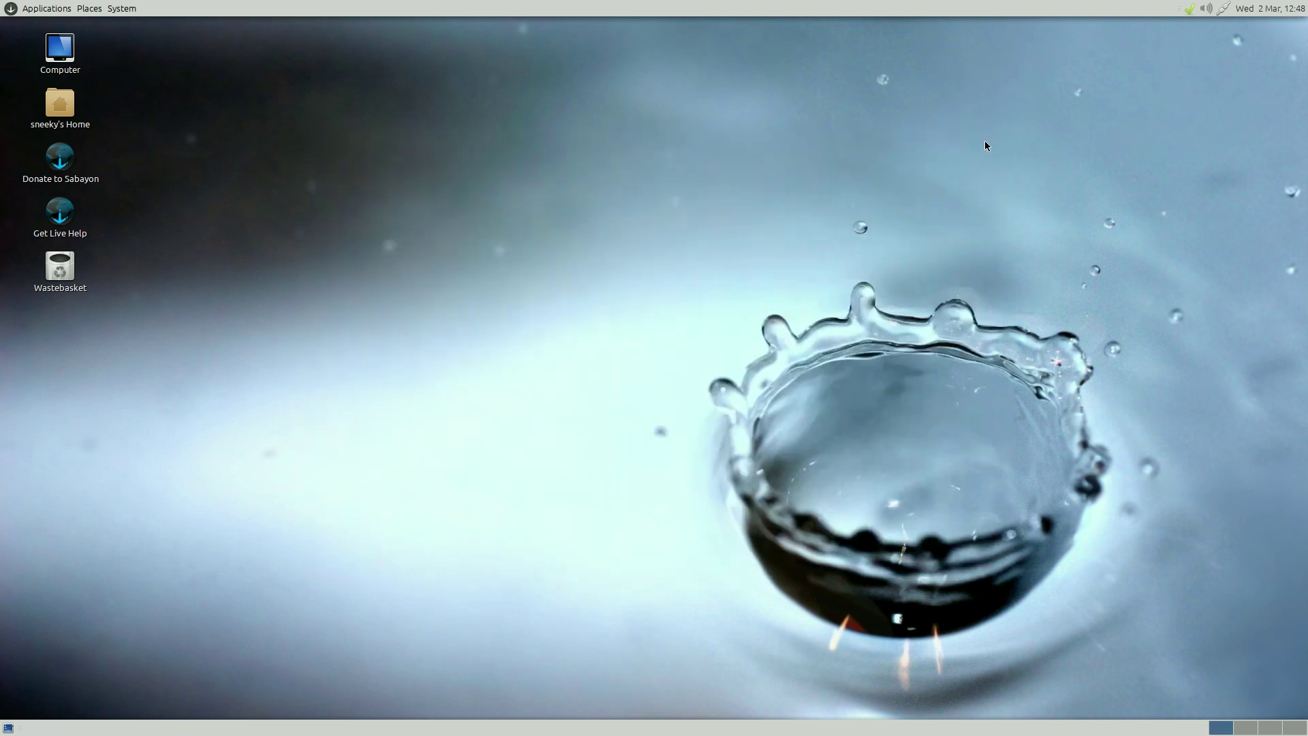